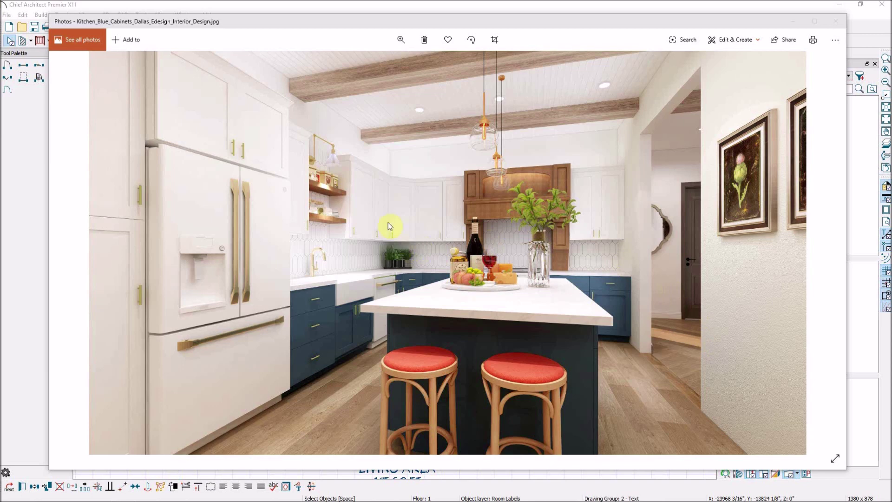
Switch to Chief Architect and examine the kitchen's cabinets, island and surrounding walls from several angles in the perspective floor overview
click(23, 214)
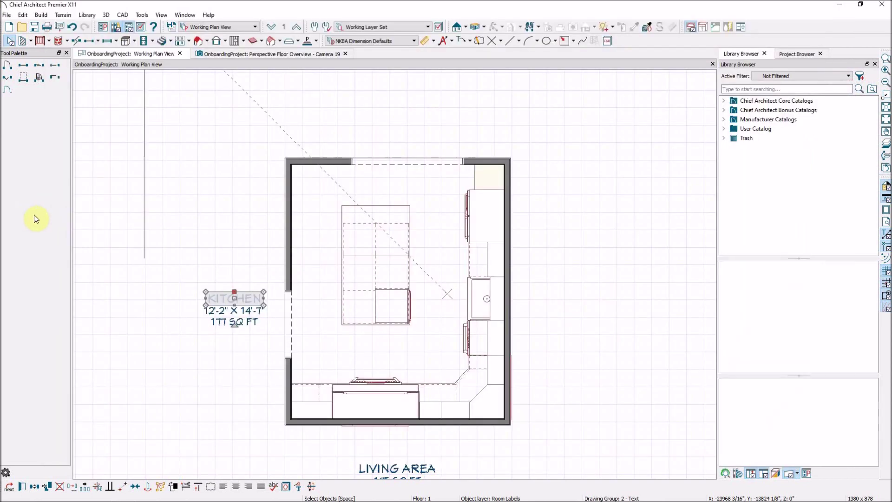
click(235, 245)
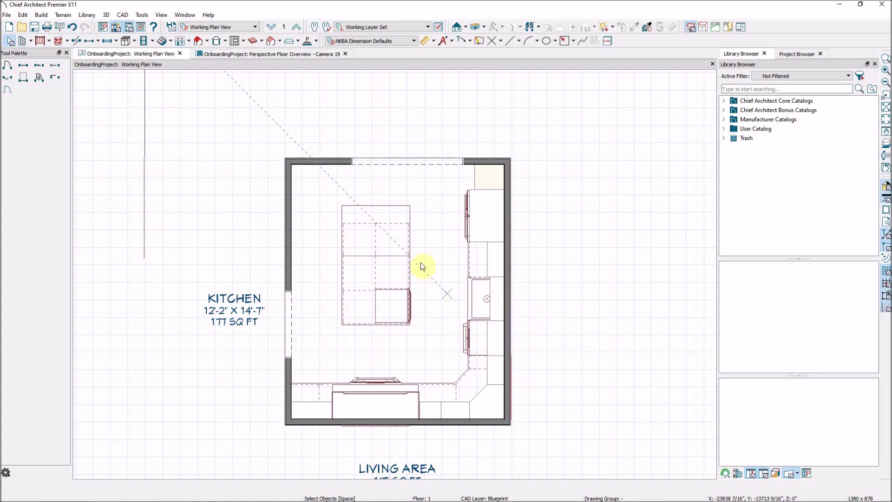
click(285, 55)
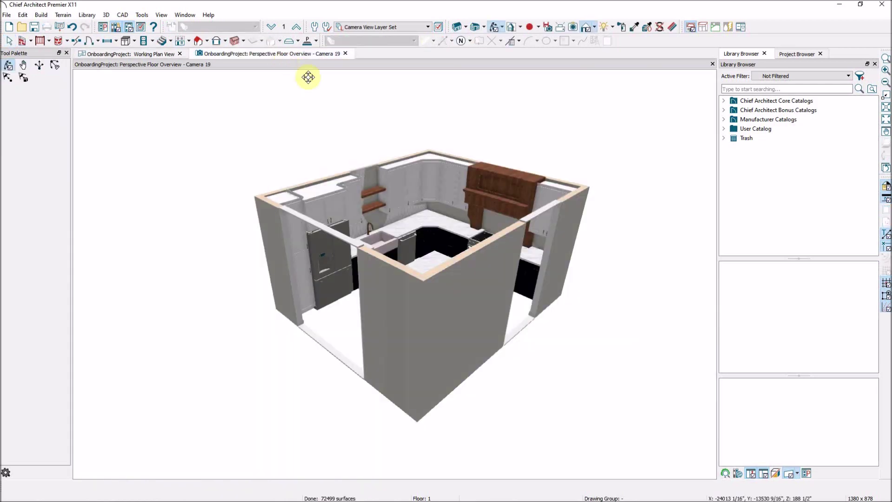
drag(291, 197, 263, 252)
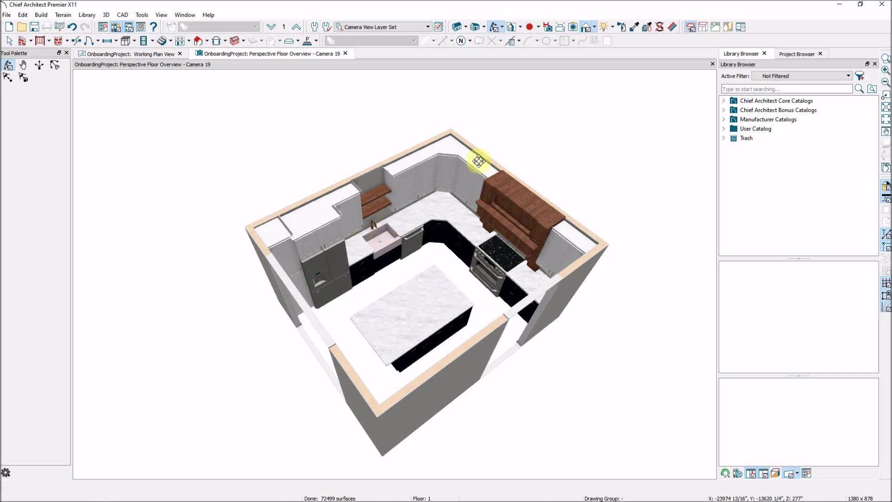
mouse_move(358, 418)
mouse_down()
mouse_move(398, 381)
mouse_move(370, 412)
mouse_move(381, 417)
mouse_move(354, 411)
mouse_move(350, 394)
mouse_move(360, 391)
mouse_move(378, 406)
mouse_move(405, 393)
mouse_move(342, 417)
mouse_up()
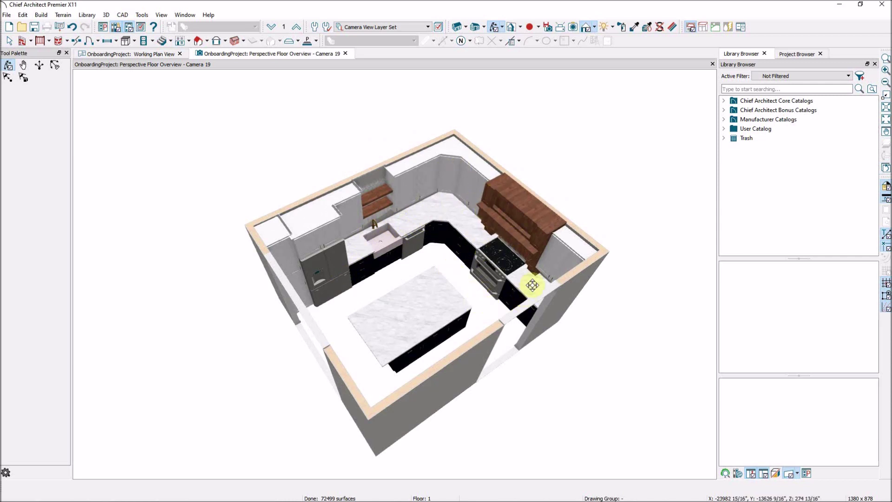
drag(469, 391, 498, 395)
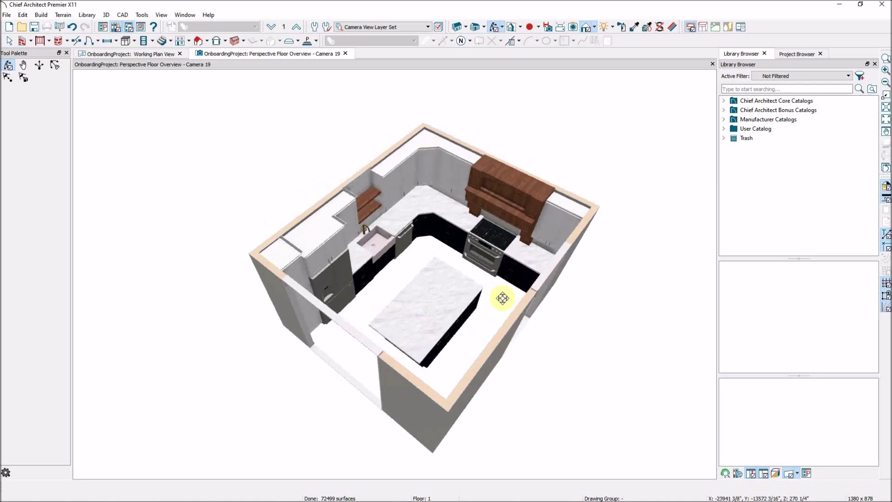
drag(429, 369, 399, 361)
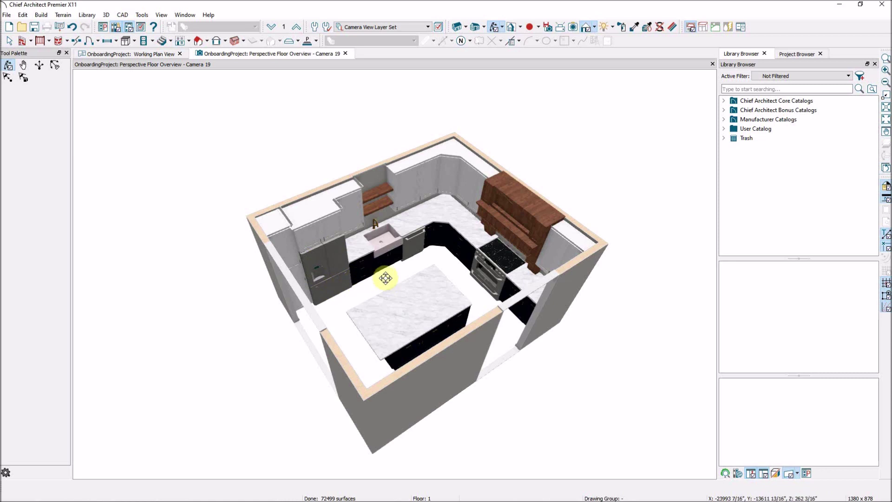
drag(394, 270, 464, 283)
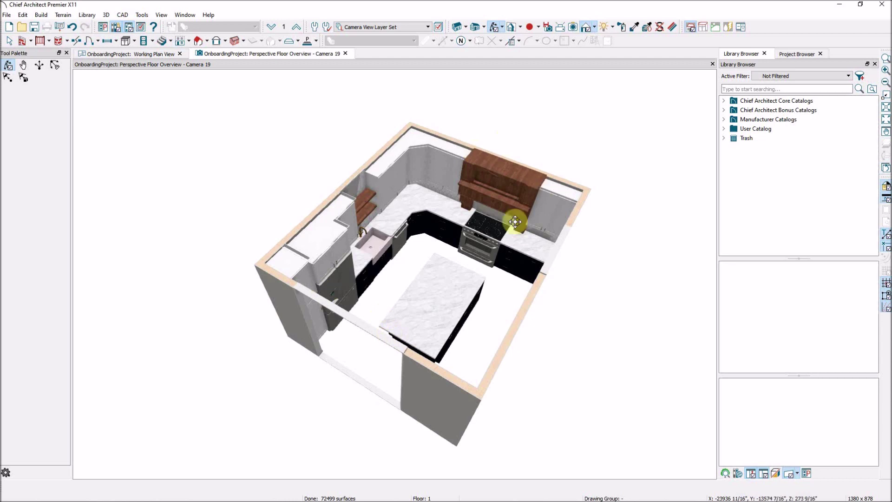
Delete all four walls around the kitchen in the working plan view
click(160, 54)
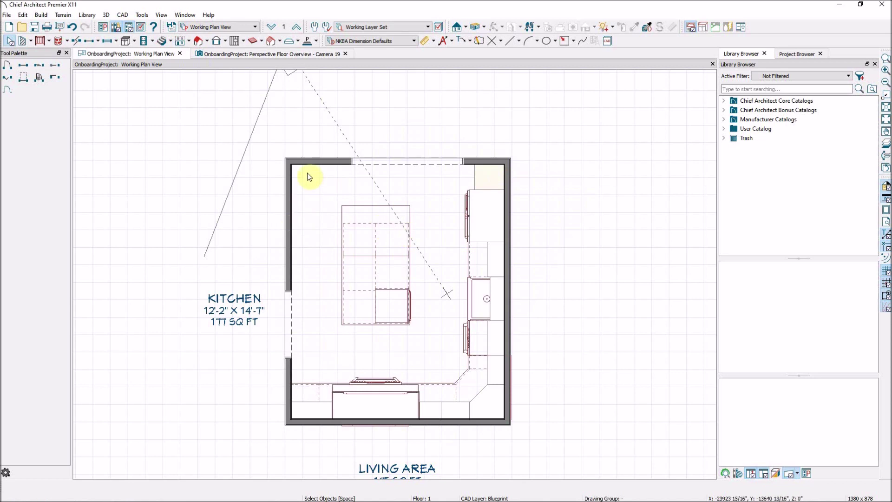
click(277, 150)
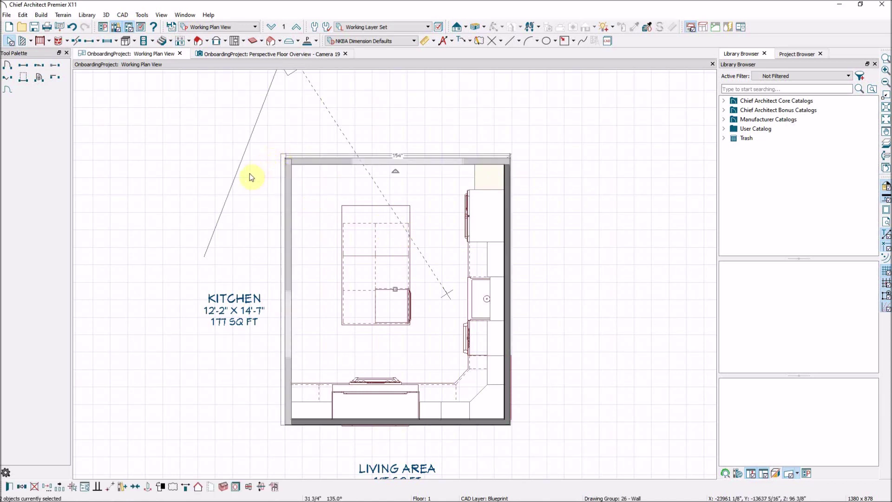
key(Delete)
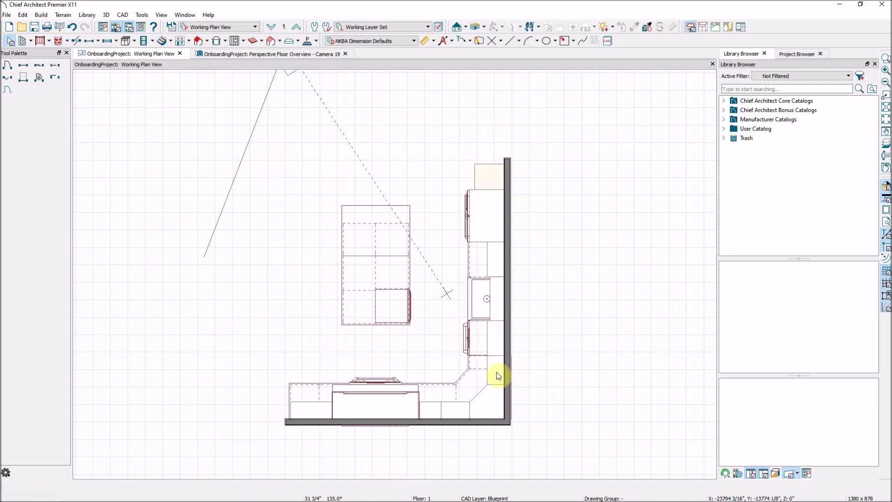
click(506, 423)
key(Delete)
click(495, 423)
key(Delete)
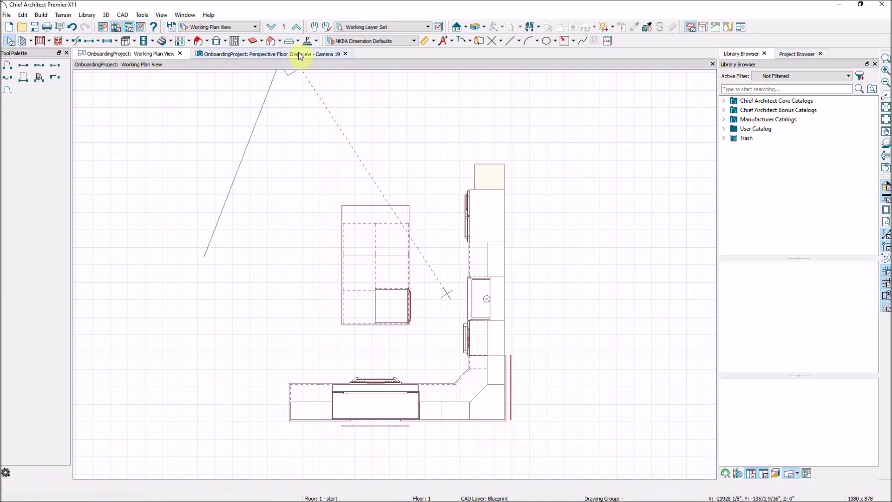
Export the perspective overview as a 3D model in DXF format with inch scaling, overwriting Kitchen.dxf in the Onboarding folder
drag(299, 215, 269, 167)
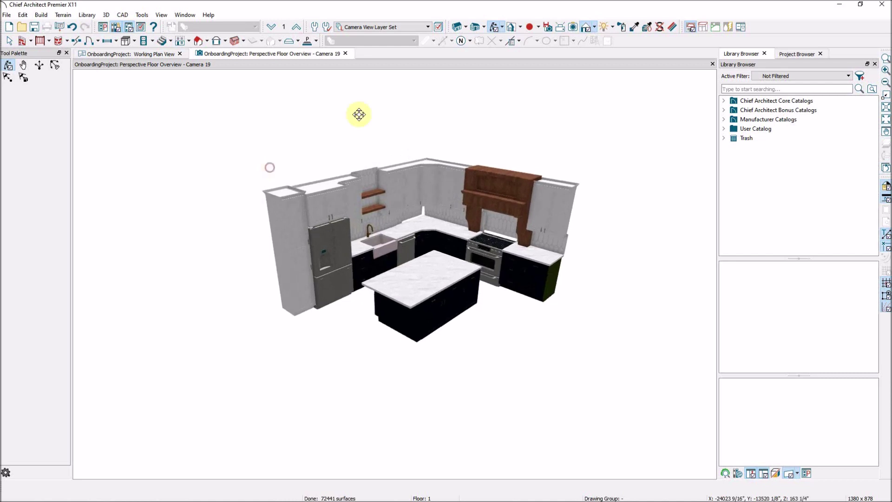
click(6, 15)
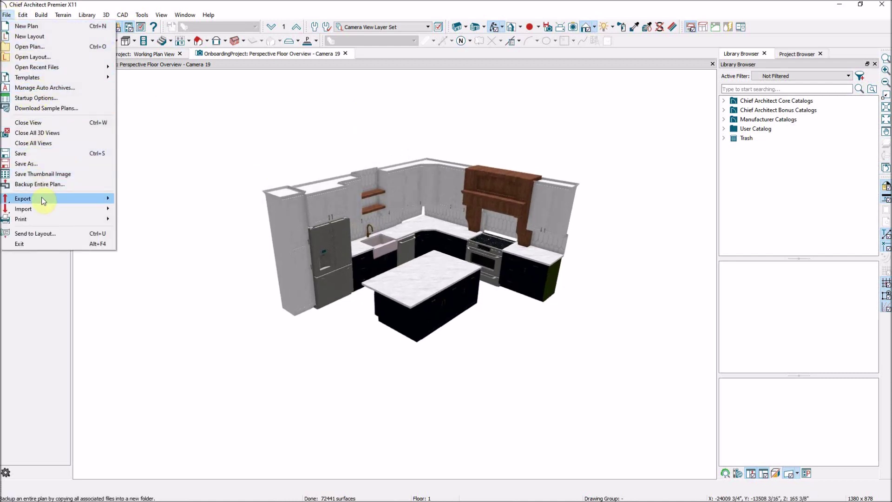
mouse_move(41, 197)
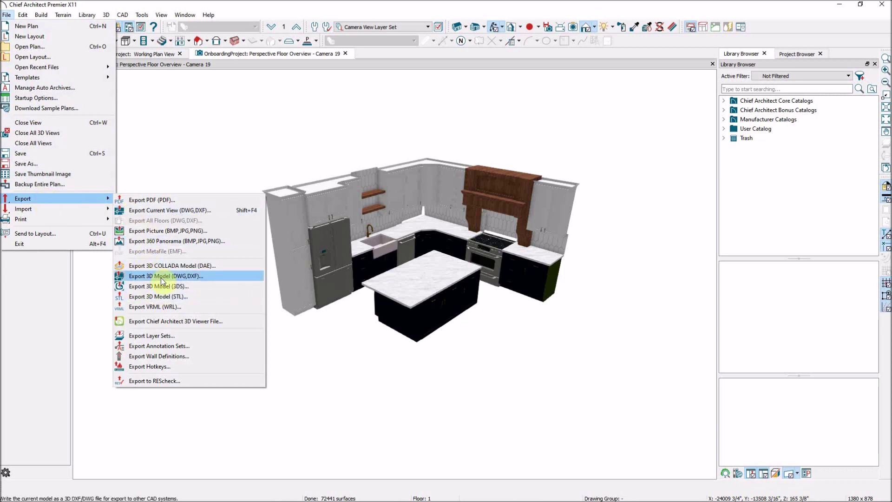
click(194, 278)
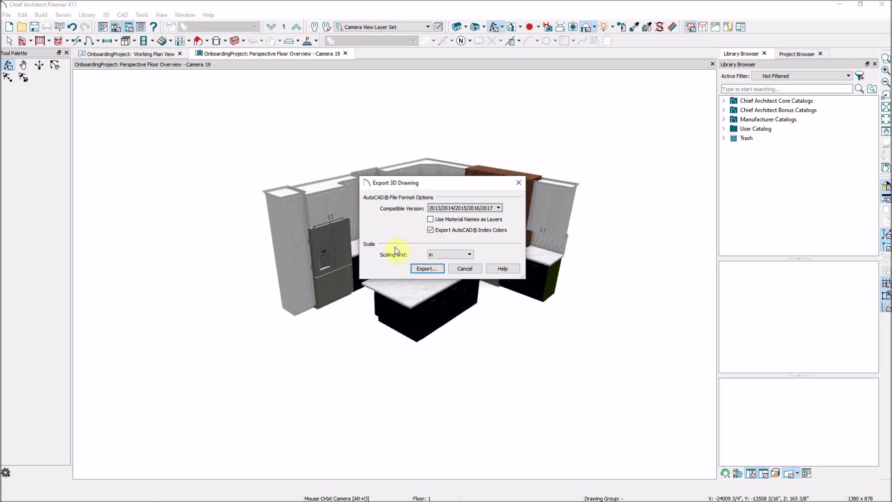
click(426, 269)
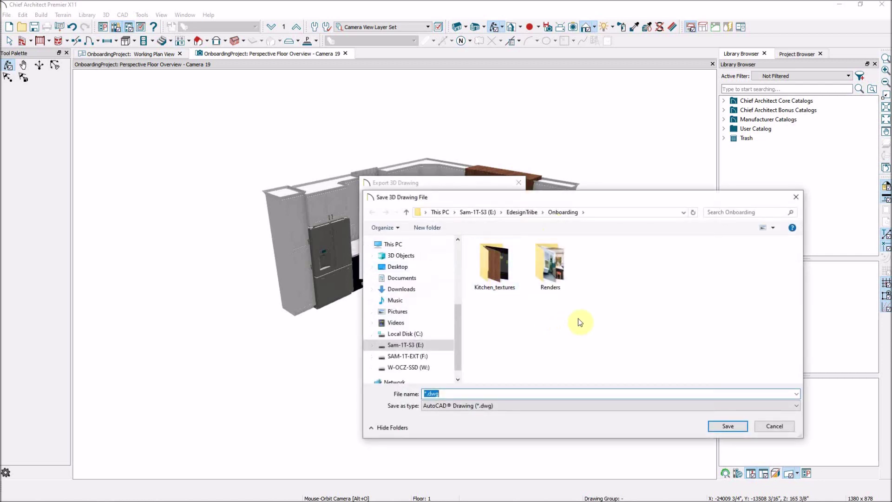
click(797, 406)
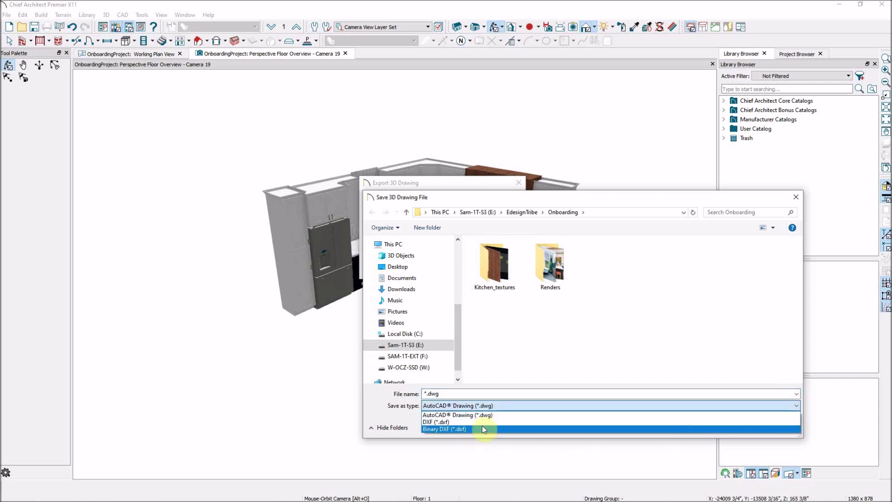
click(442, 422)
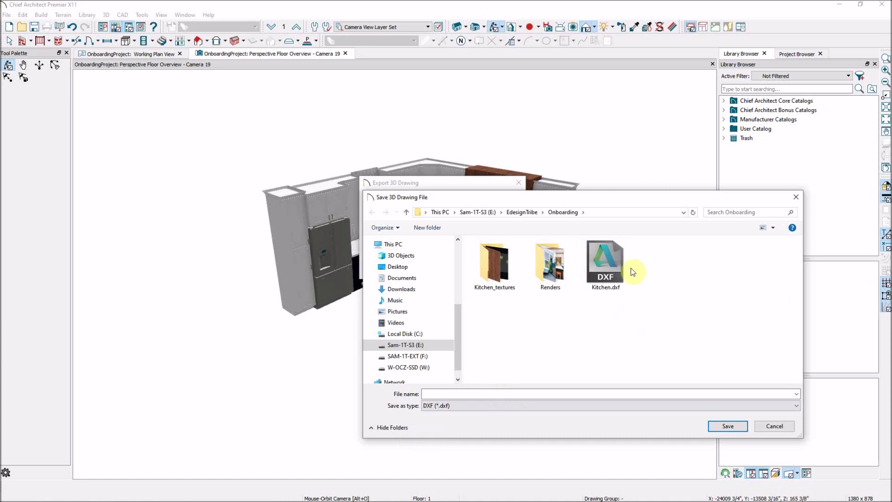
click(610, 266)
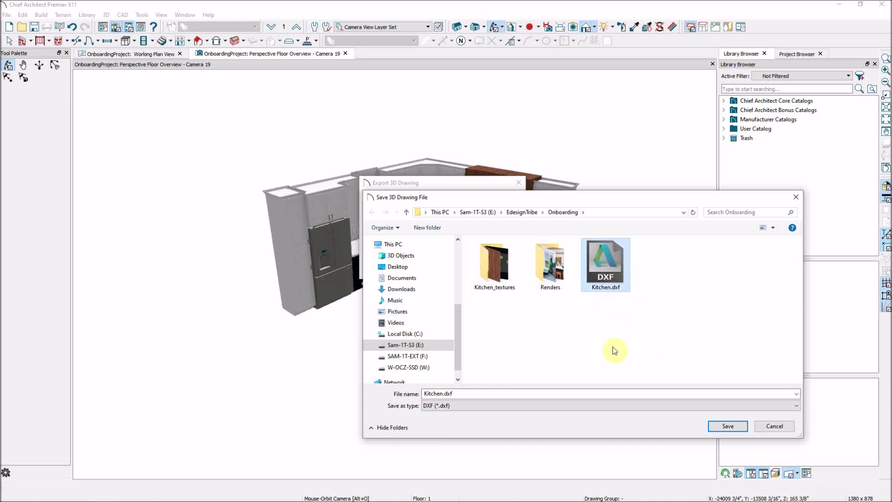
click(723, 425)
click(468, 256)
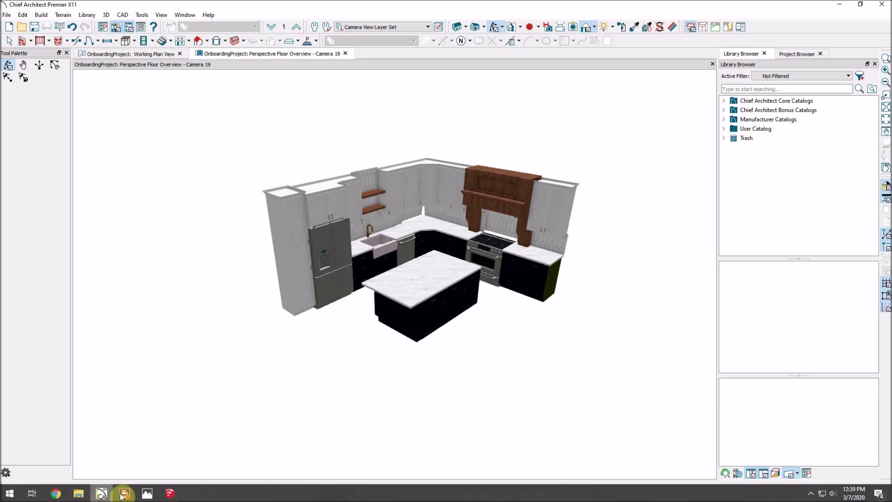
Switch to SketchUp and import kitchen.dxf from the EdesignTribe folder with inches as the import units
click(170, 495)
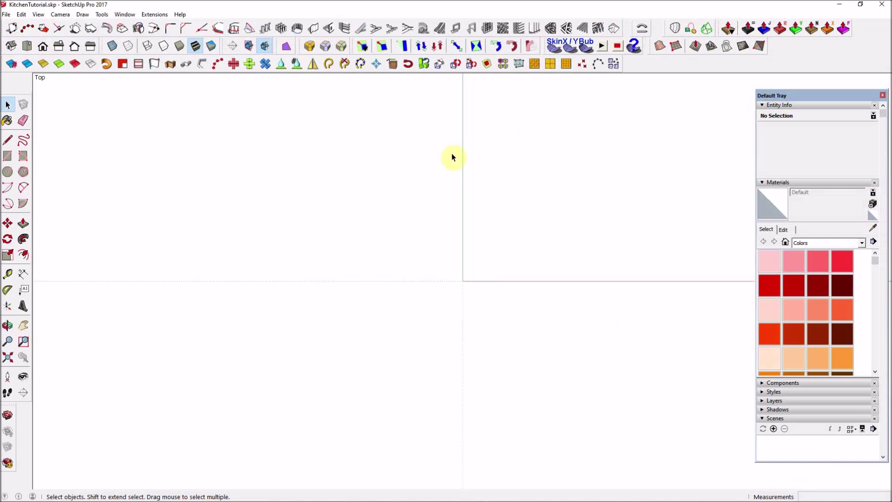
click(6, 14)
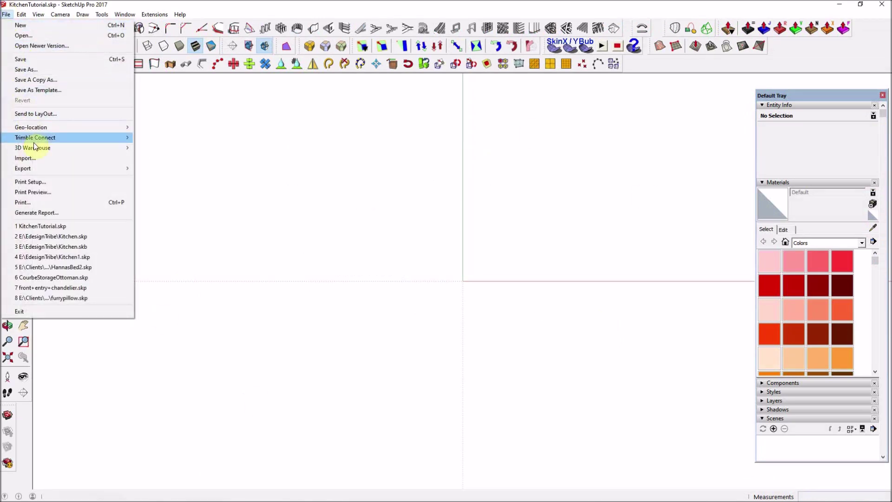
click(36, 158)
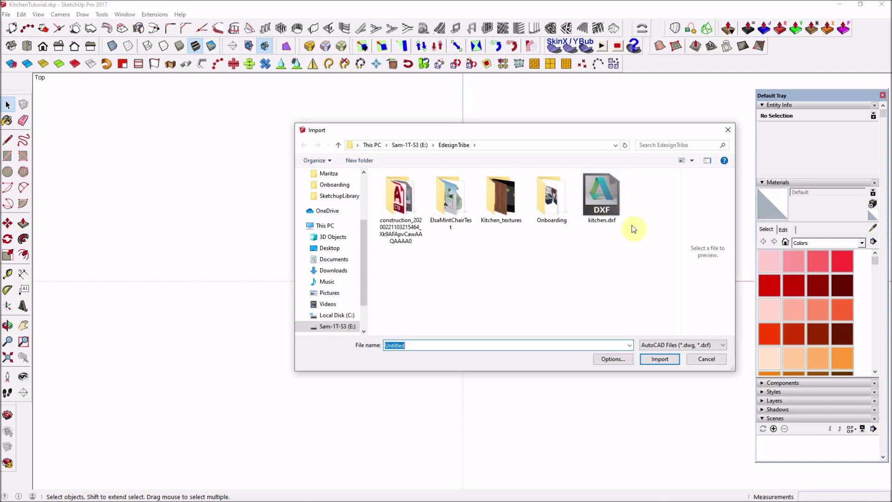
click(603, 200)
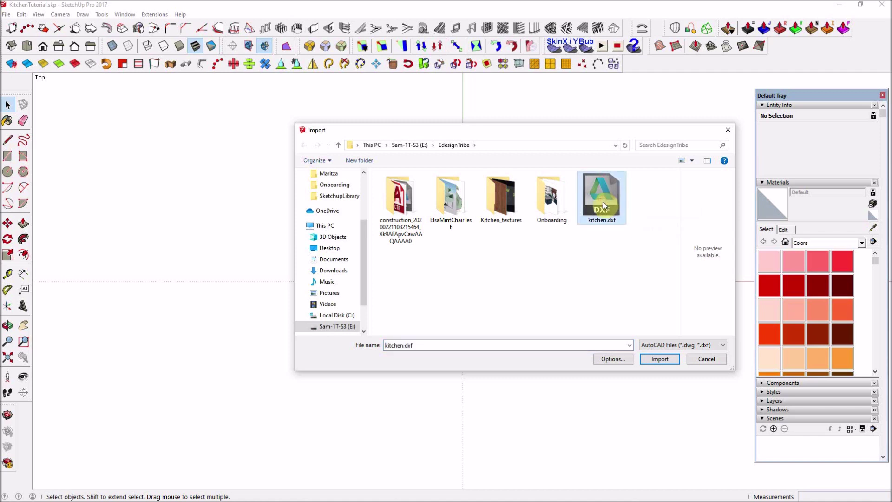
click(610, 364)
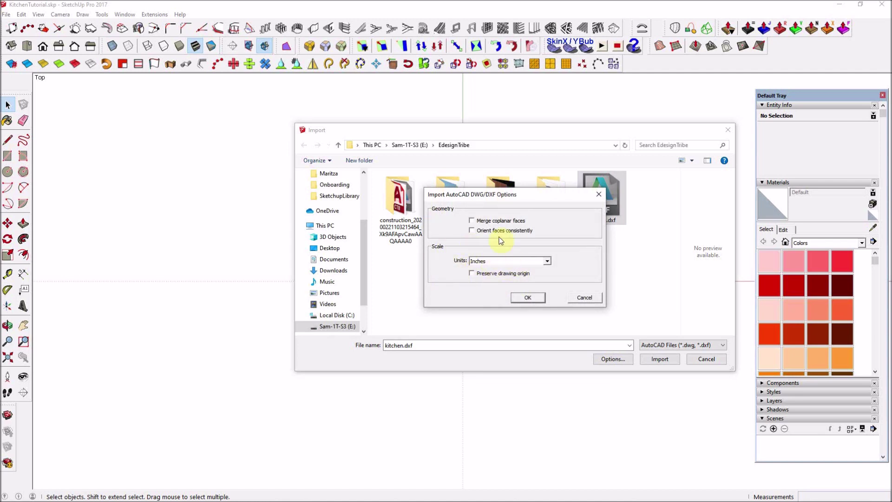
click(535, 298)
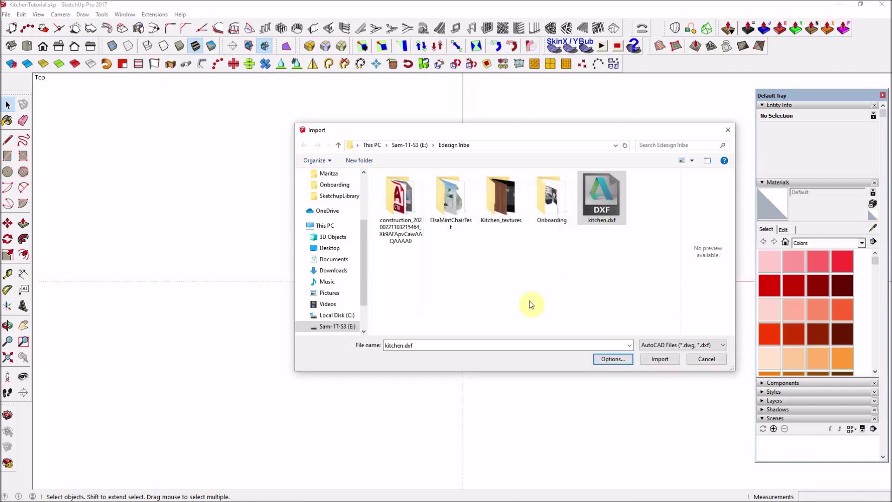
click(665, 362)
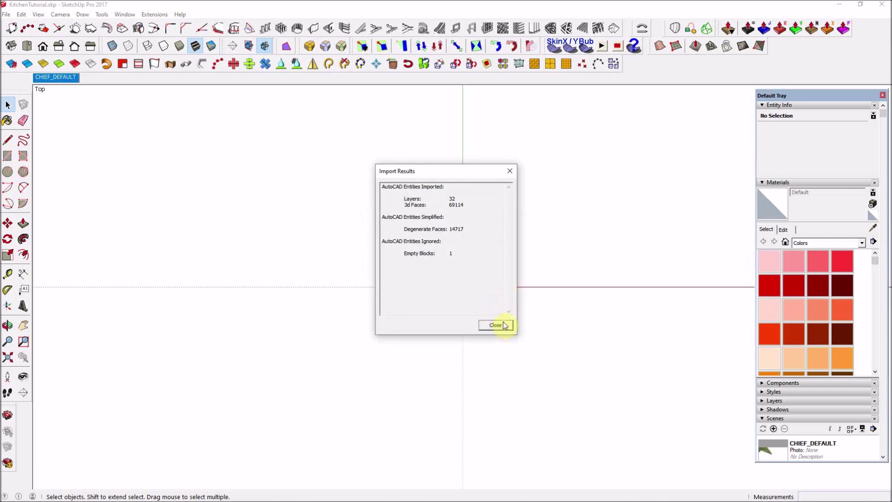
click(496, 324)
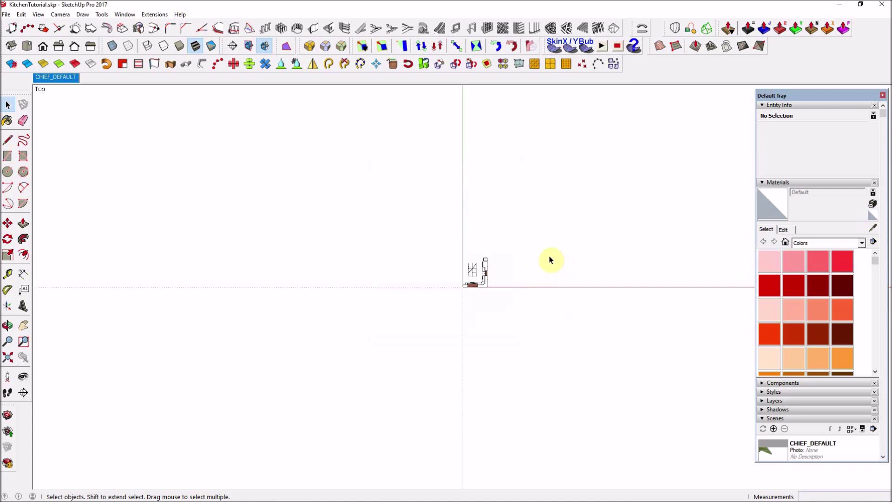
Examine the imported kitchen model in 3D, including its cabinets, appliances, range hood and island
middle_drag(450, 314, 633, 191)
middle_drag(419, 348, 537, 307)
scroll(462, 270, up, 1)
scroll(462, 269, up, 10)
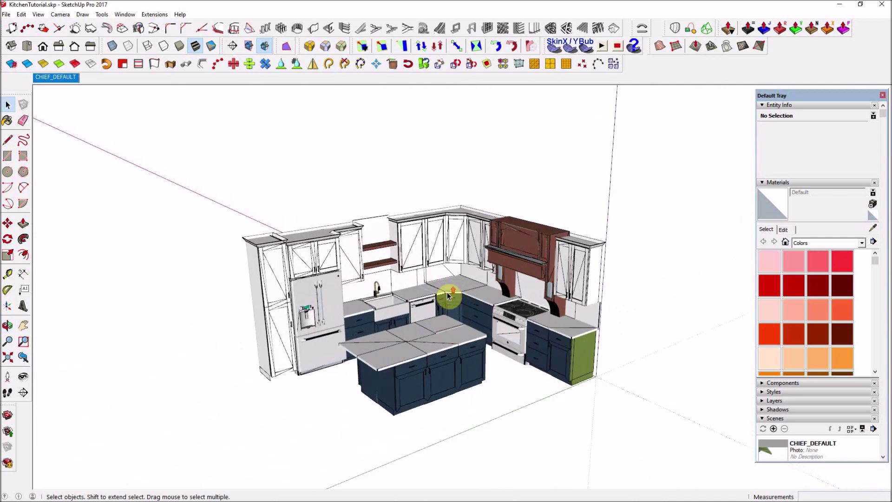
scroll(446, 298, up, 6)
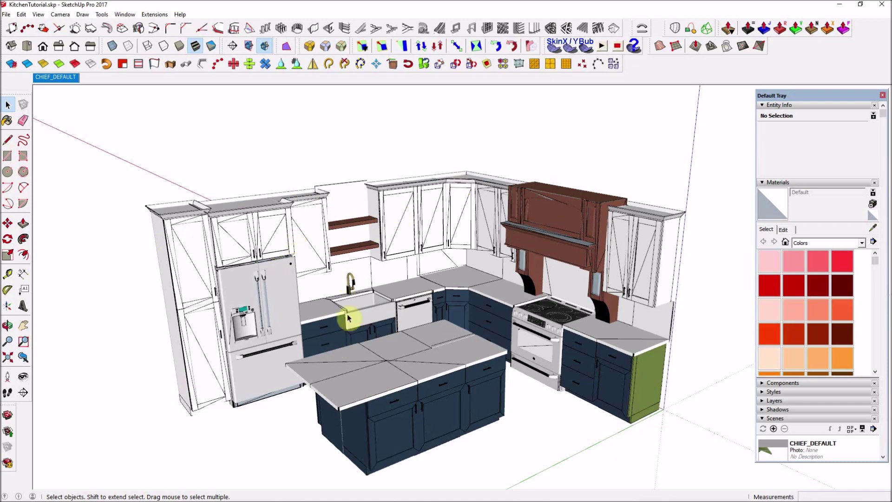
middle_drag(404, 252, 410, 291)
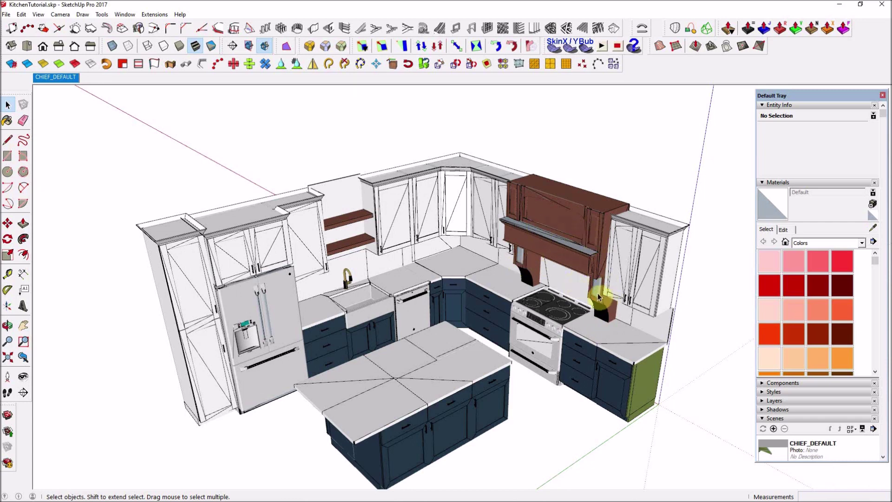
mouse_move(478, 319)
middle_down()
mouse_move(474, 330)
mouse_move(409, 339)
mouse_move(421, 322)
mouse_move(492, 315)
middle_up()
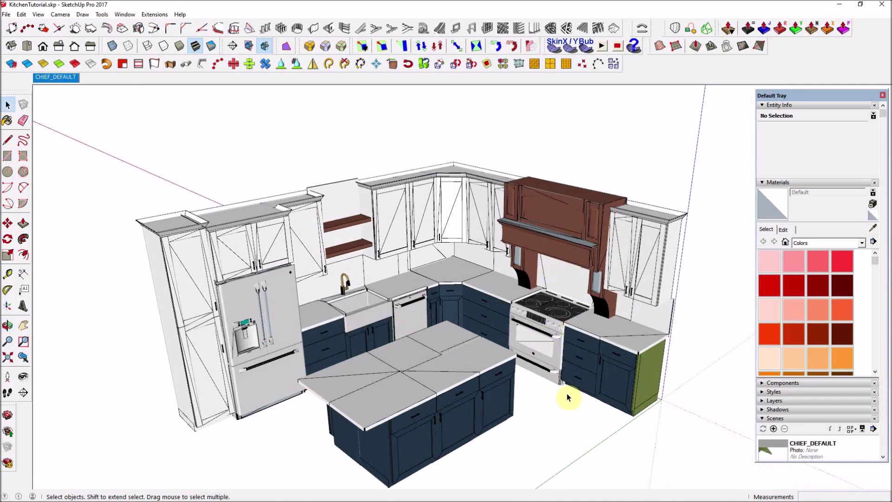
Paint the green end panel of the base cabinet run beside the range with the navy material sampled from the adjacent cabinet
middle_drag(666, 394, 625, 393)
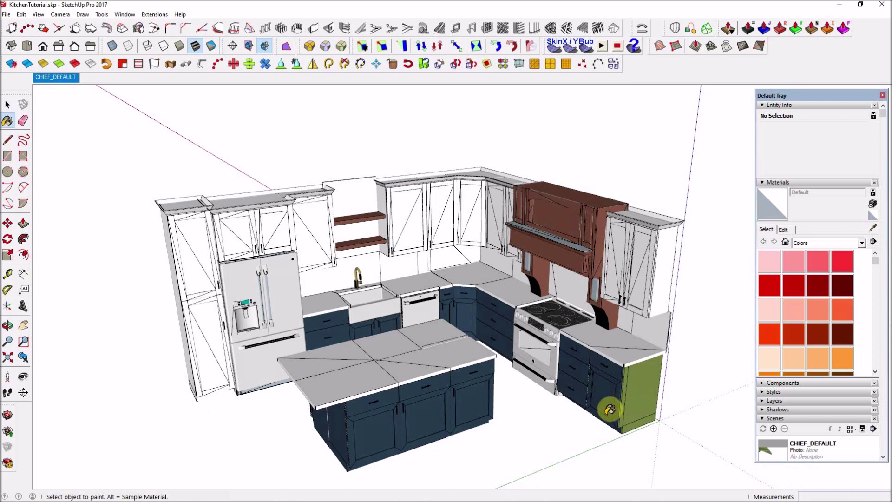
alt+click(620, 395)
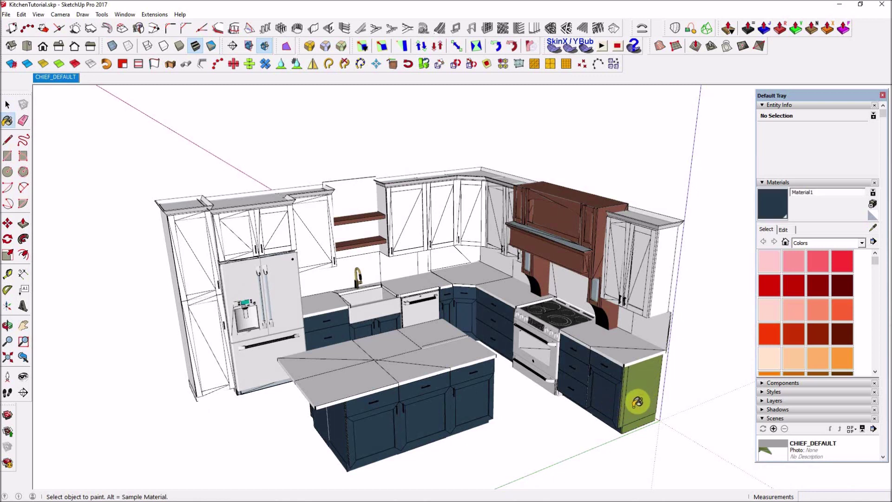
click(635, 402)
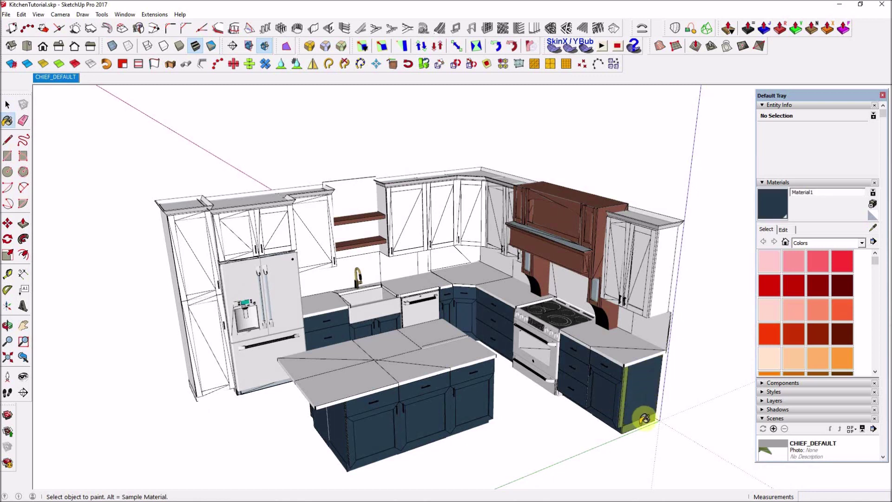
click(622, 409)
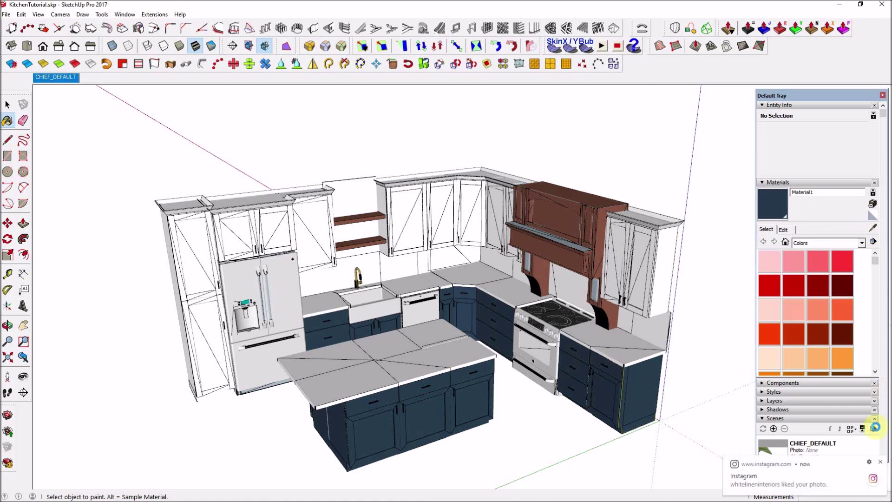
click(881, 463)
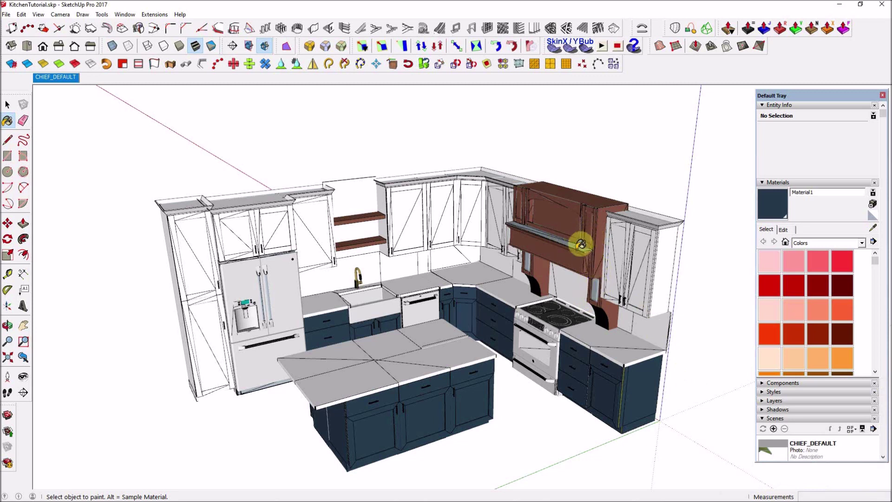
Sample the range hood's reddish-brown material and try to apply it to the trim along the hood
alt+click(579, 221)
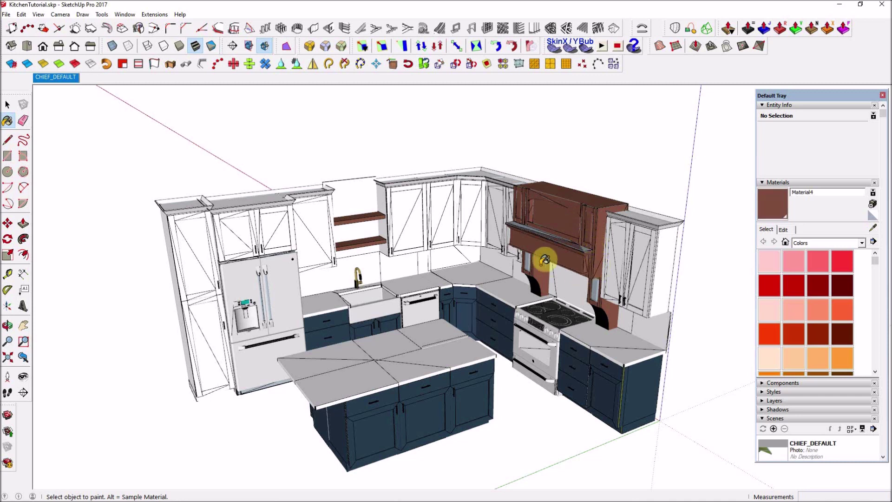
click(586, 244)
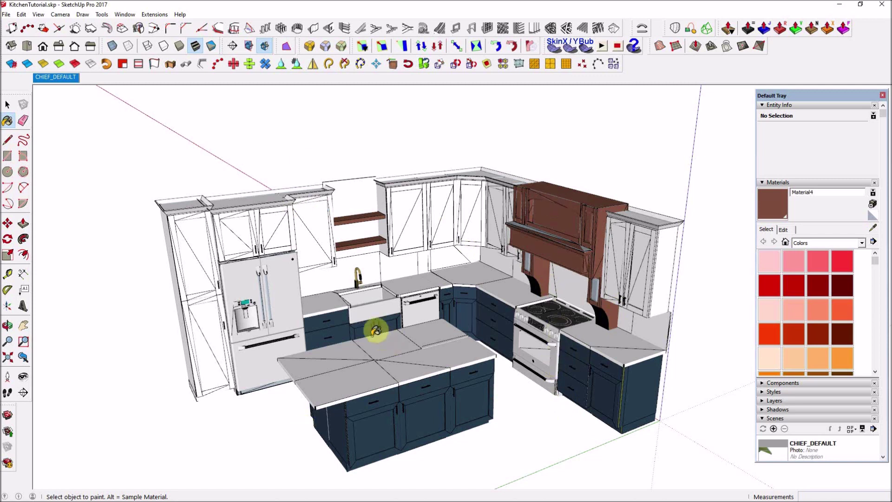
click(7, 105)
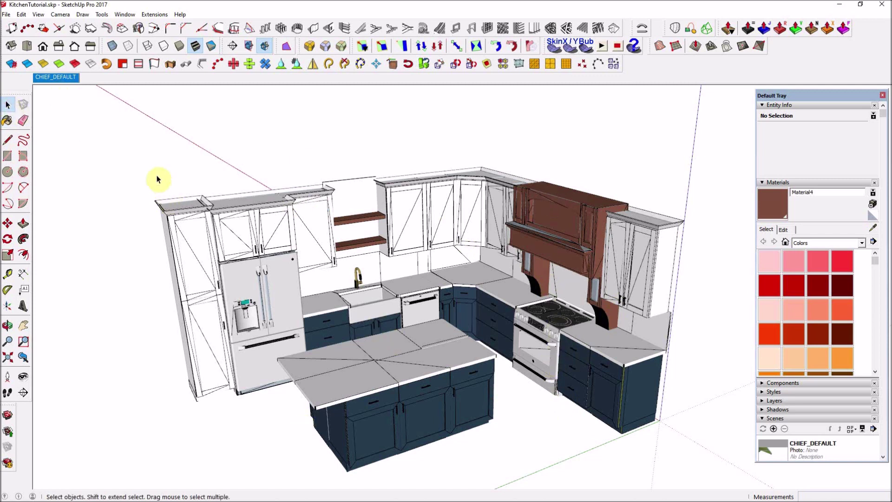
Save the recoloured KitchenTutorial model
click(6, 14)
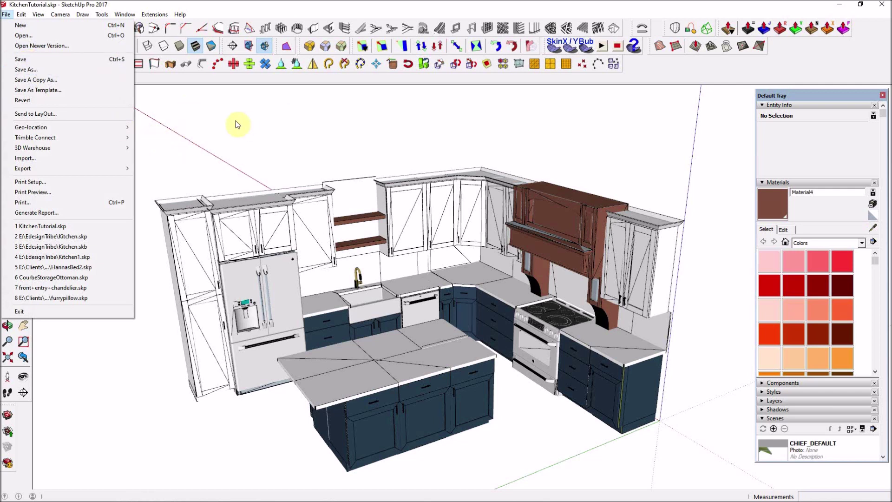
click(51, 62)
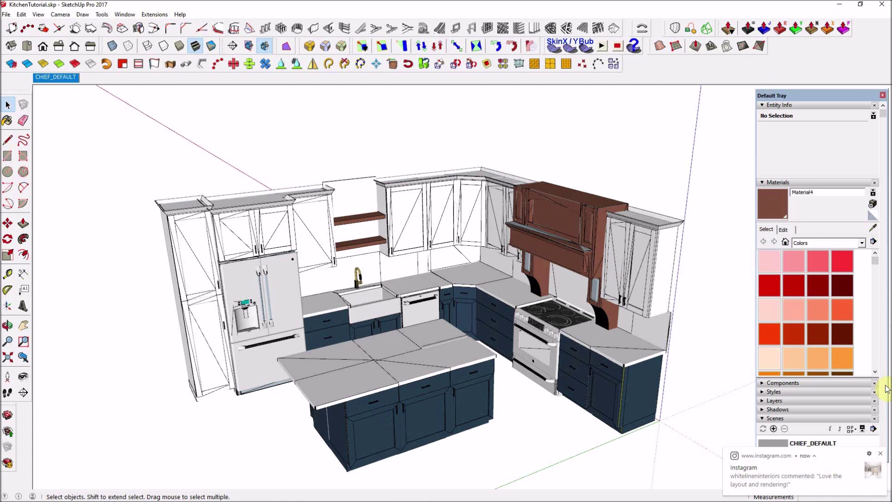
click(880, 452)
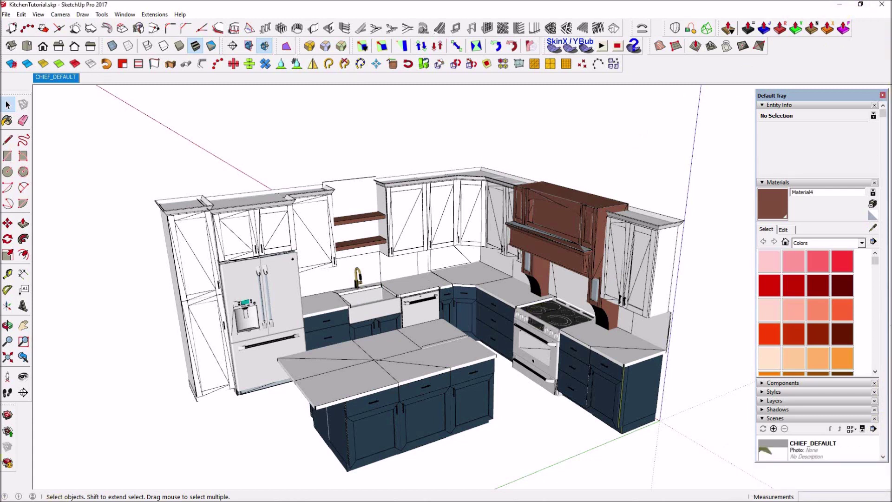
Switch to the Coohom project in Chrome and open the model upload page of the personal library
mouse_move(174, 496)
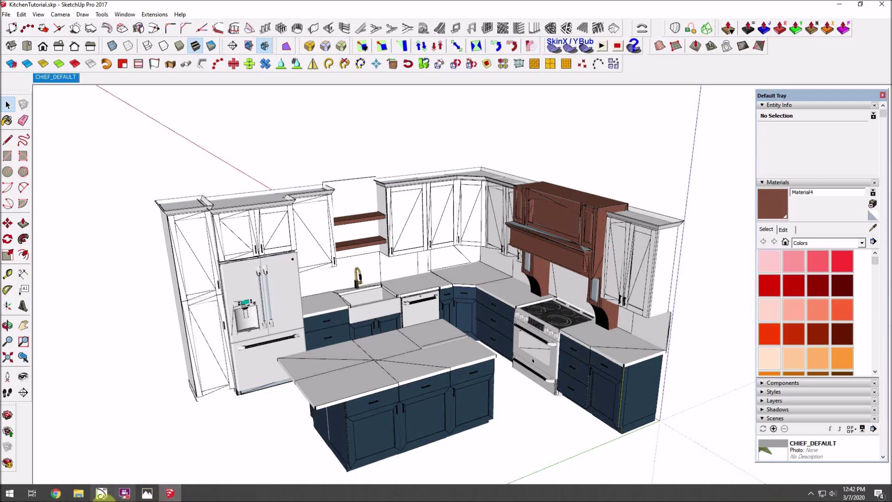
click(55, 494)
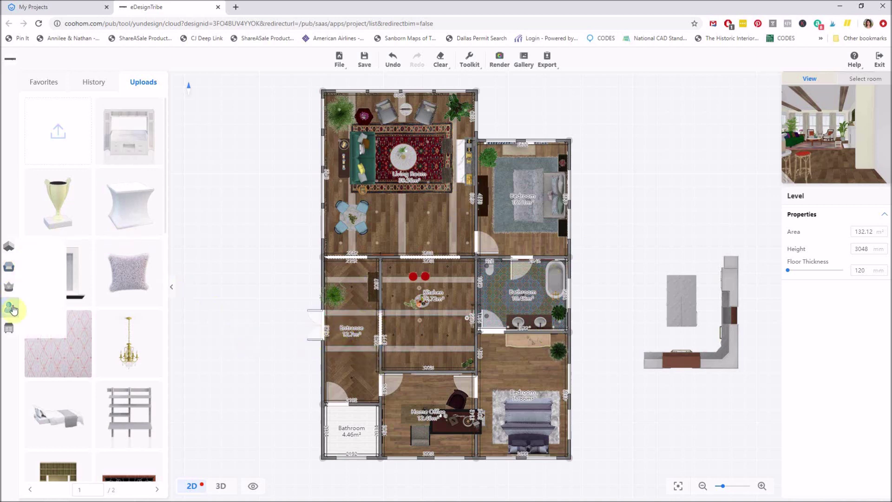
mouse_move(19, 309)
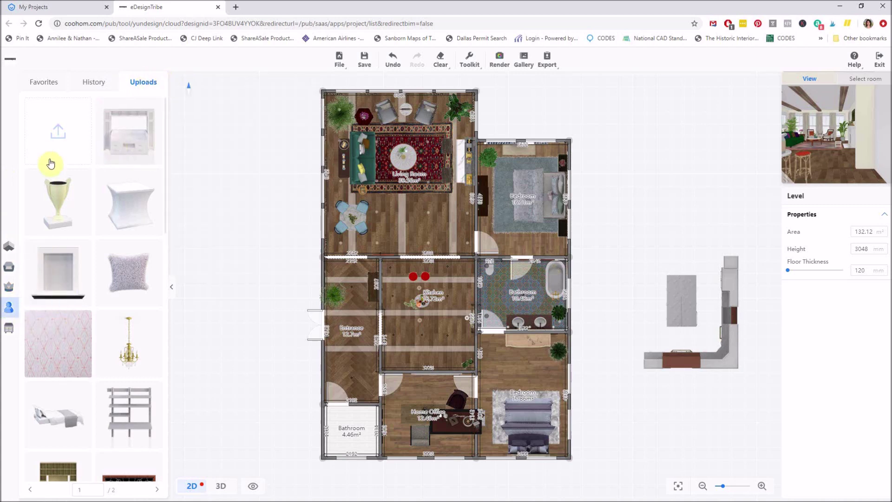
click(54, 139)
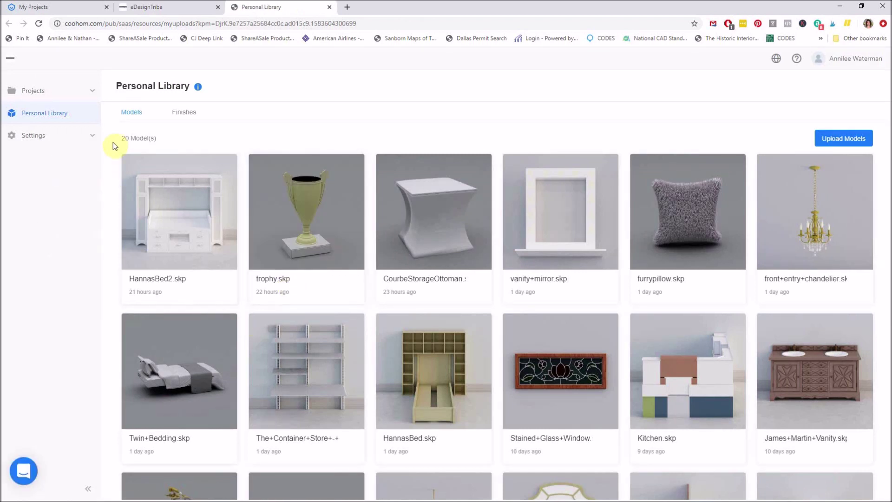
click(833, 137)
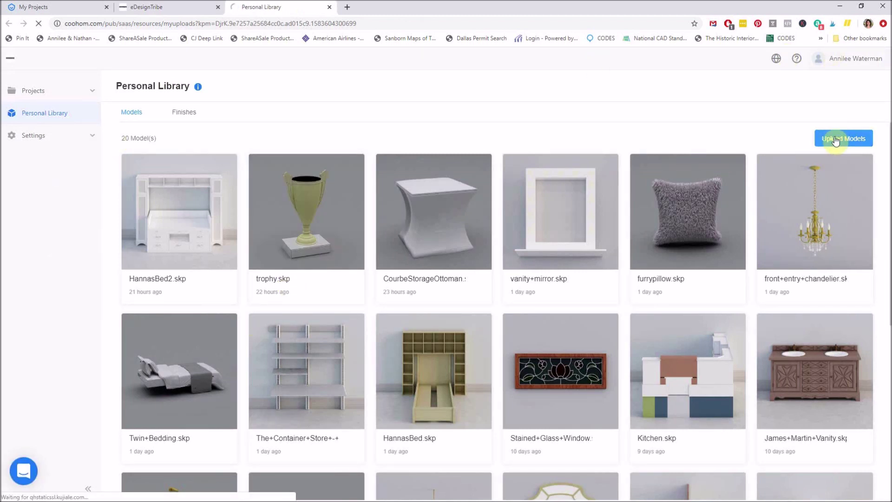
Choose Kitchen.skp from the Onboarding folder as the model file to upload
click(438, 150)
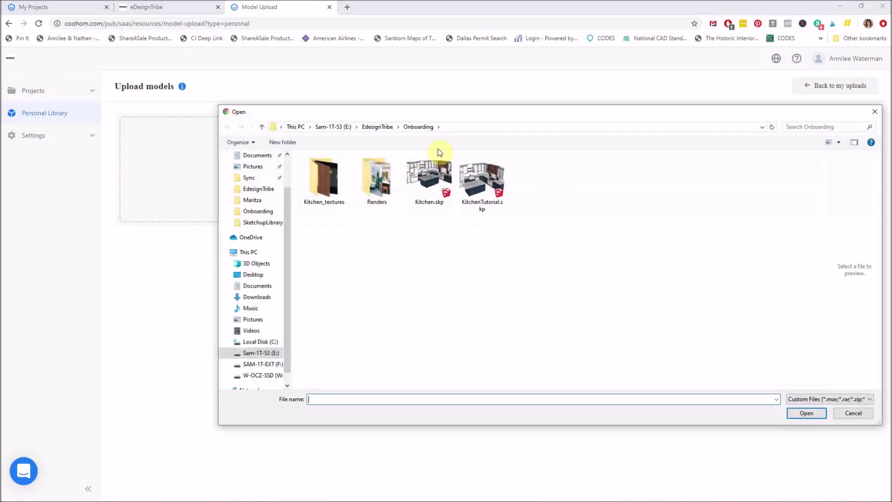
click(433, 186)
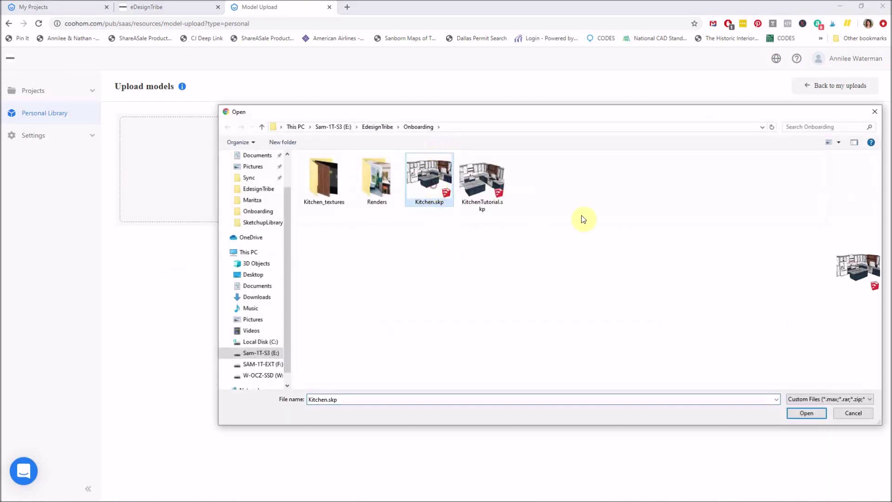
click(804, 412)
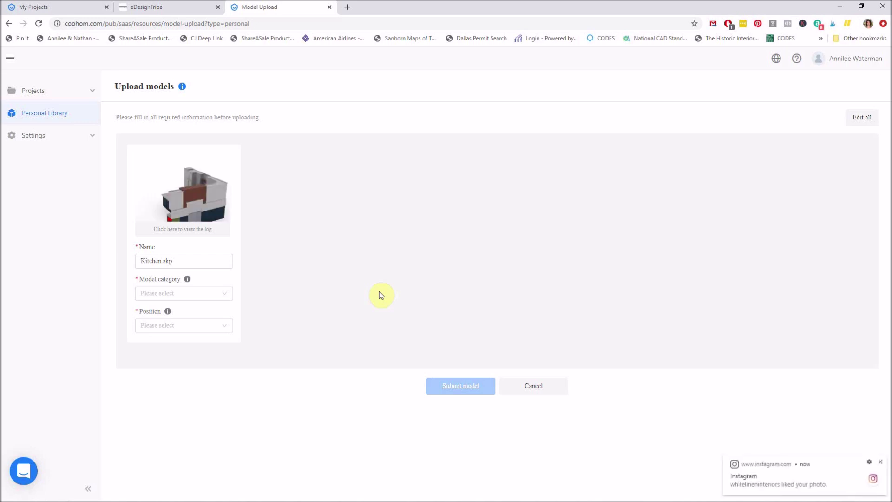
Set the model category to kitchen and bathroom > Kitchen > Cabinet, choose a position type, and submit the model
click(225, 295)
click(208, 313)
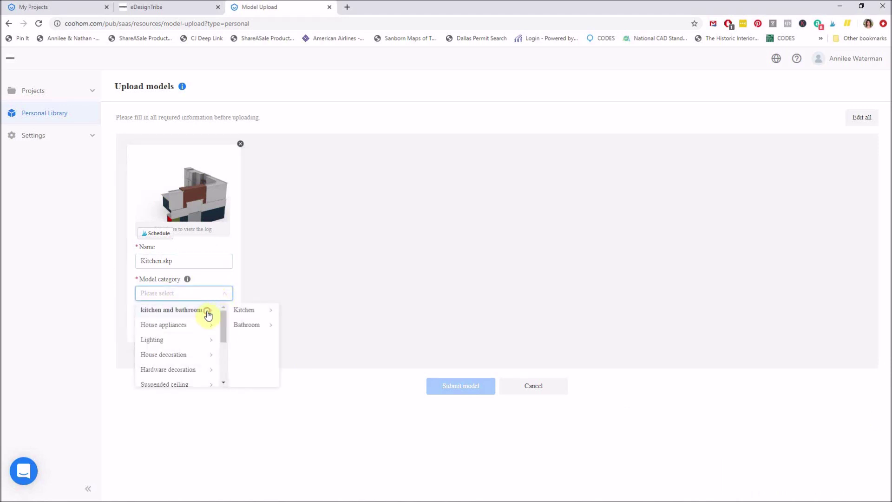
click(268, 313)
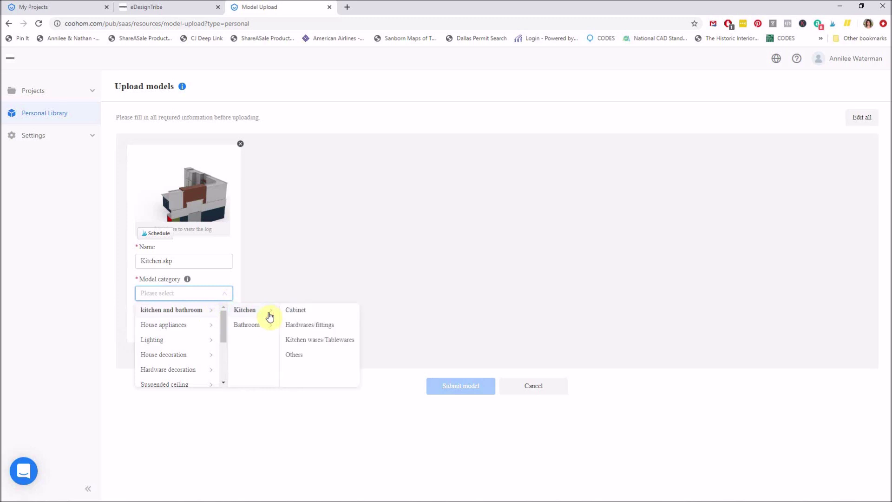
click(293, 309)
click(222, 331)
click(190, 344)
click(453, 387)
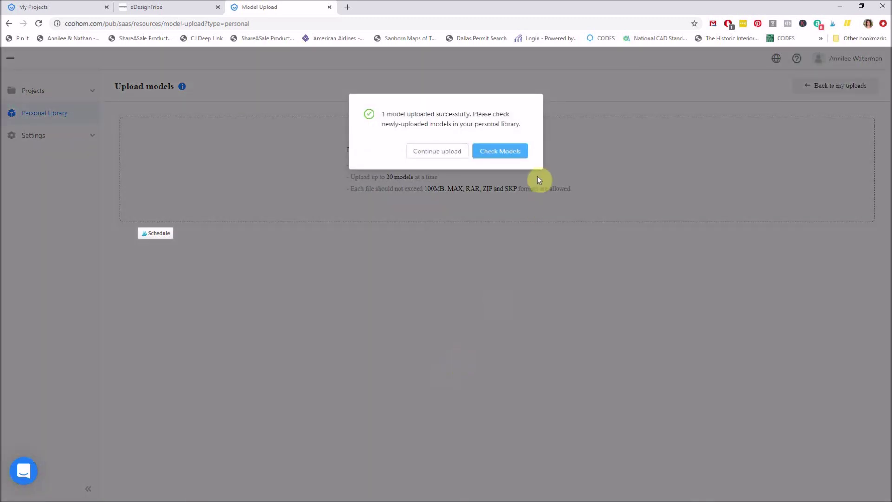
Check the new Kitchen.skp in the personal library and among the eDesignTribe project's uploads
click(495, 151)
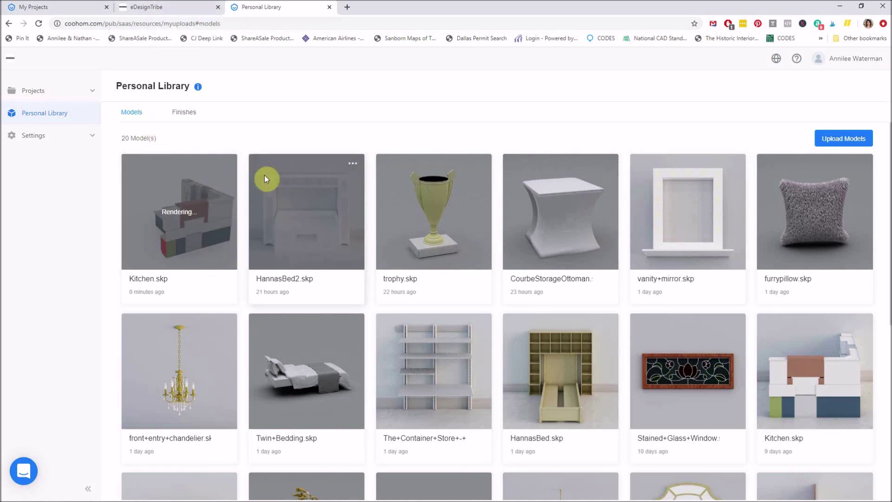
click(170, 8)
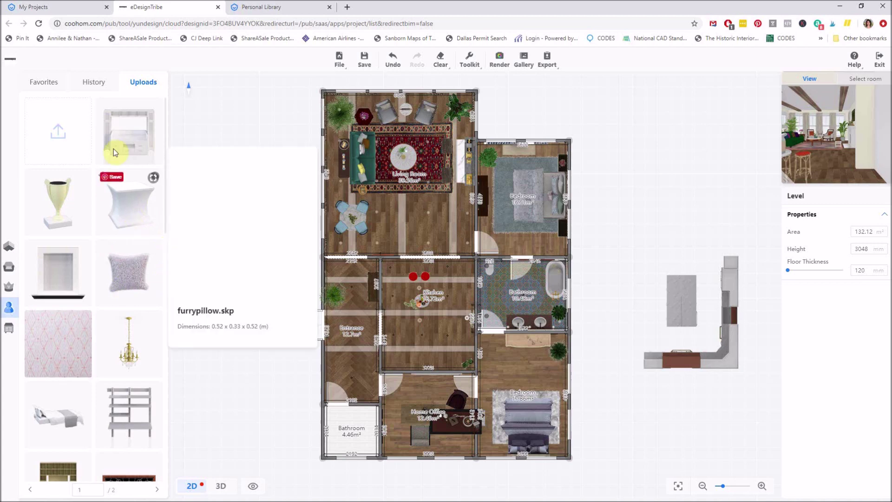
mouse_move(11, 293)
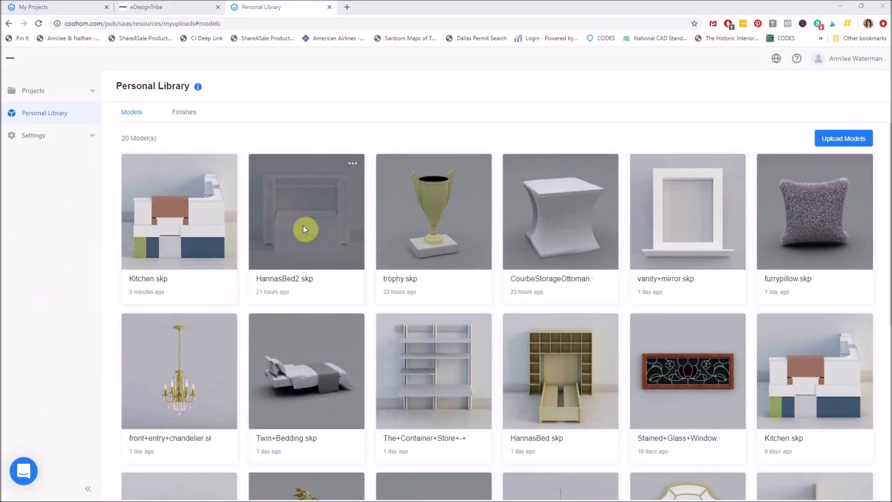
mouse_move(230, 232)
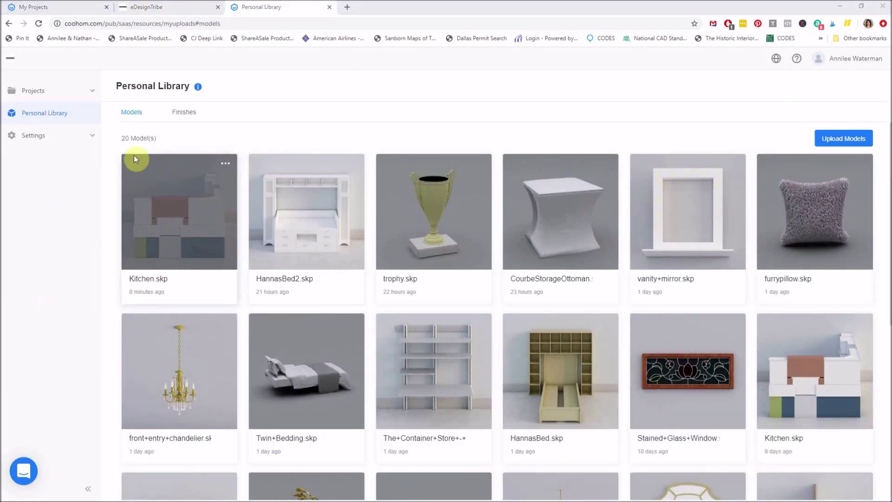
Return to the eDesignTribe project and place the uploaded Kitchen.skp model in the Kitchen room of the floor plan
click(186, 9)
mouse_move(99, 137)
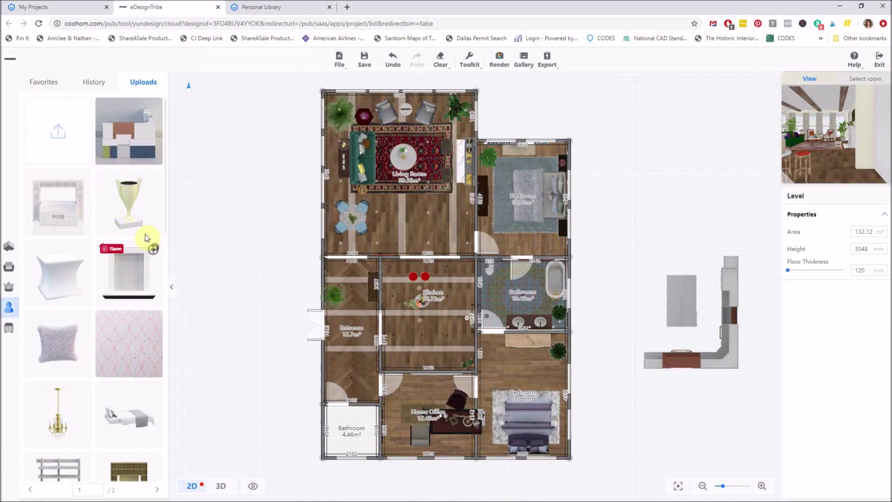
drag(136, 143, 420, 324)
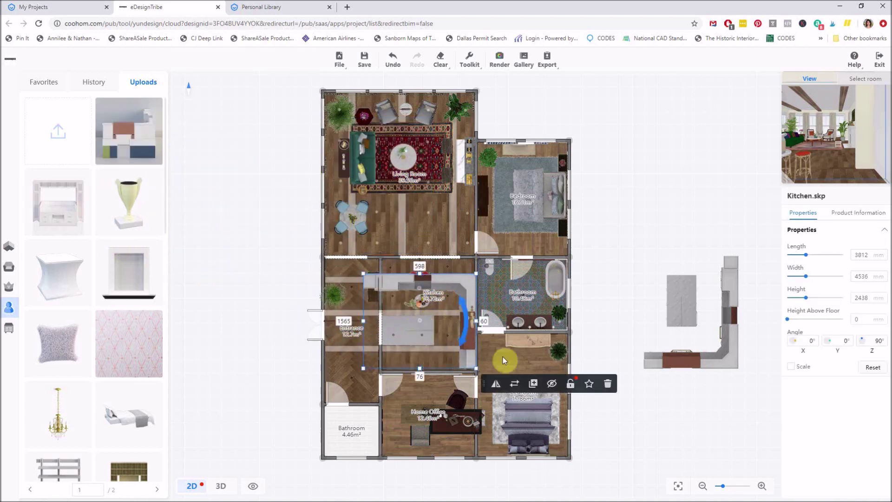
Rotate the kitchen model to a Z angle of 0° and position it about 6 mm from the bathroom-side wall and 56 mm from the office-side wall
scroll(539, 406, up, 3)
scroll(525, 400, up, 2)
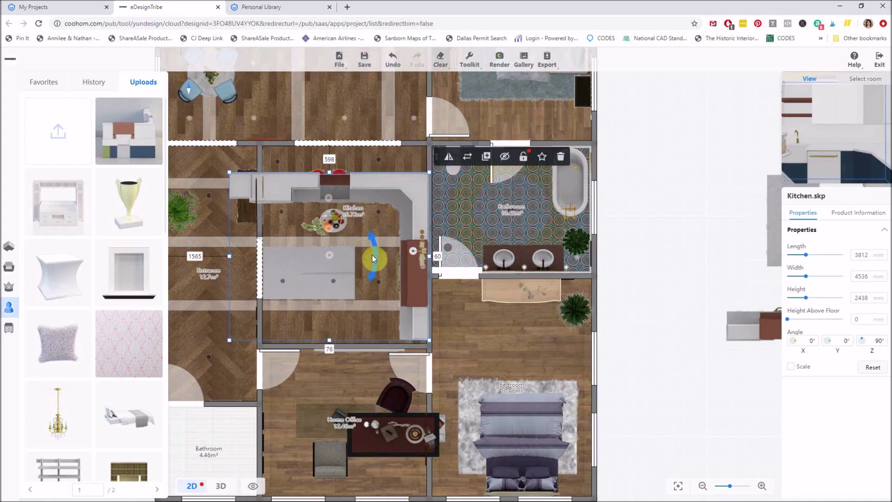
drag(374, 258, 316, 305)
drag(331, 339, 349, 315)
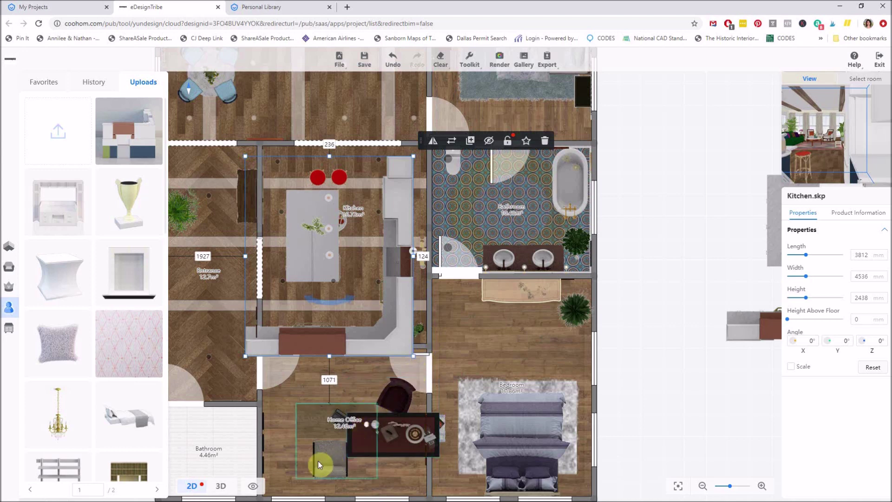
drag(389, 291, 403, 275)
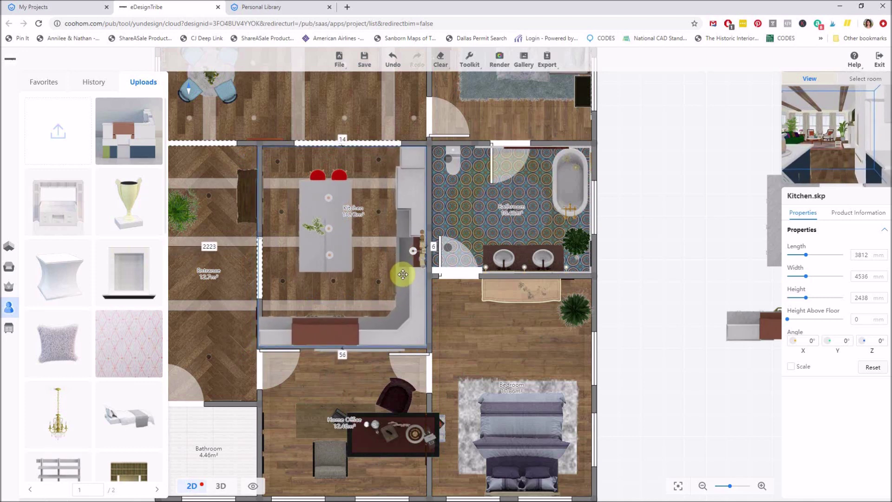
drag(403, 275, 403, 275)
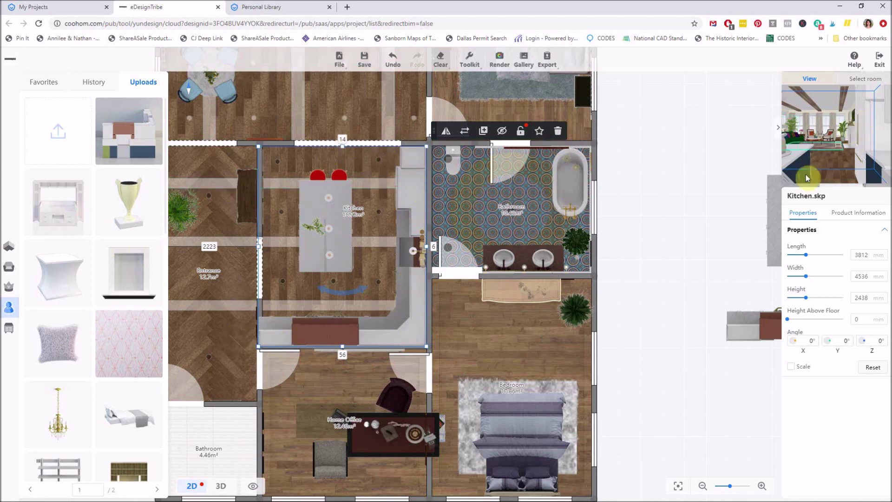
Switch the project to the 3D view and examine the placed kitchen model from the adjoining living area
mouse_move(166, 495)
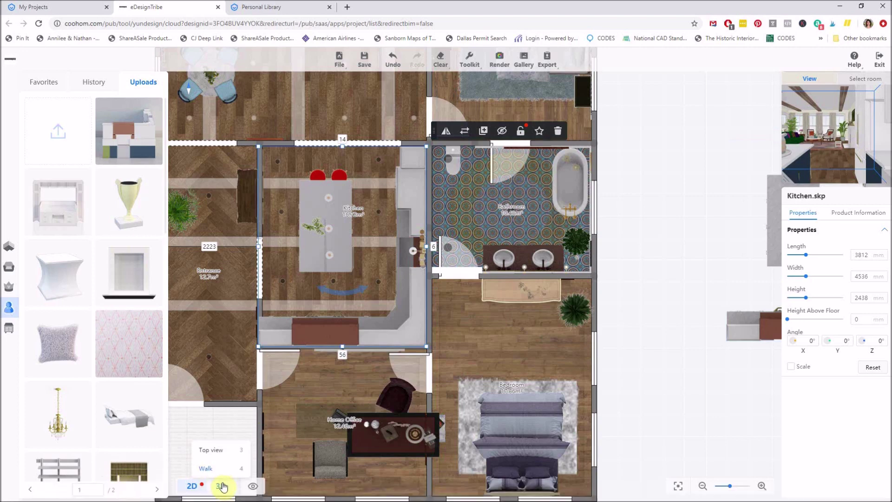
click(221, 486)
scroll(403, 294, up, 3)
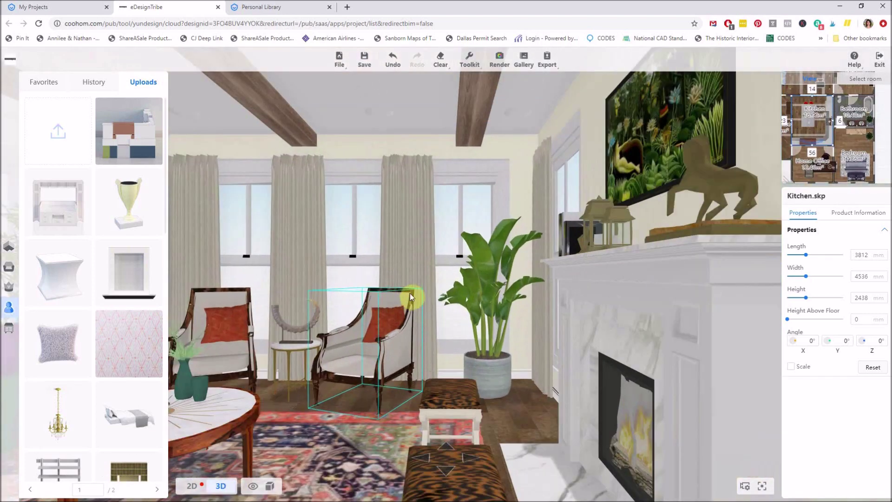
drag(412, 293, 151, 281)
drag(586, 268, 297, 260)
drag(619, 243, 269, 262)
drag(626, 247, 333, 262)
drag(646, 311, 557, 269)
scroll(472, 329, down, 5)
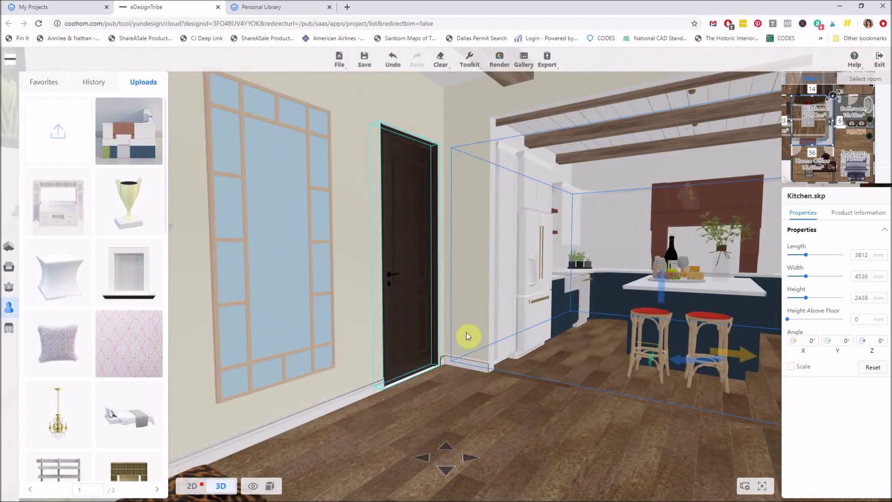
Examine the placed kitchen model in 3D, comparing the view from the opening with close-ups of the island, shelves and range hood
drag(565, 404, 374, 403)
scroll(374, 404, up, 5)
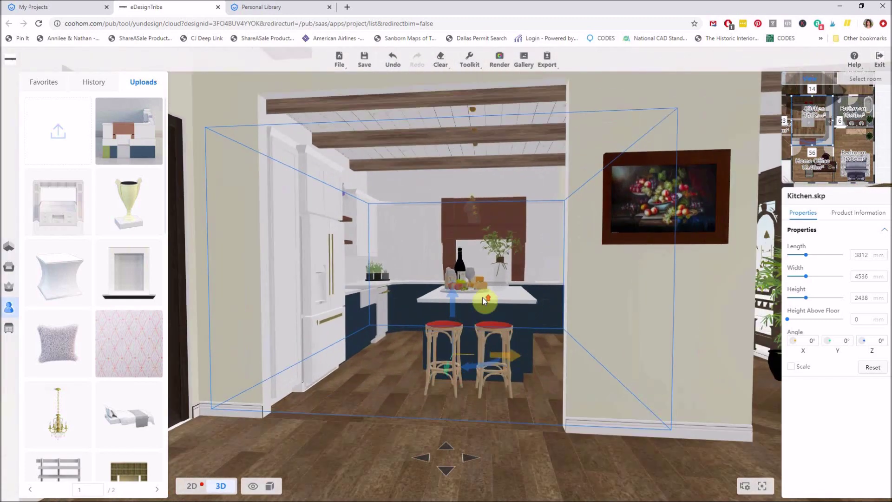
click(484, 310)
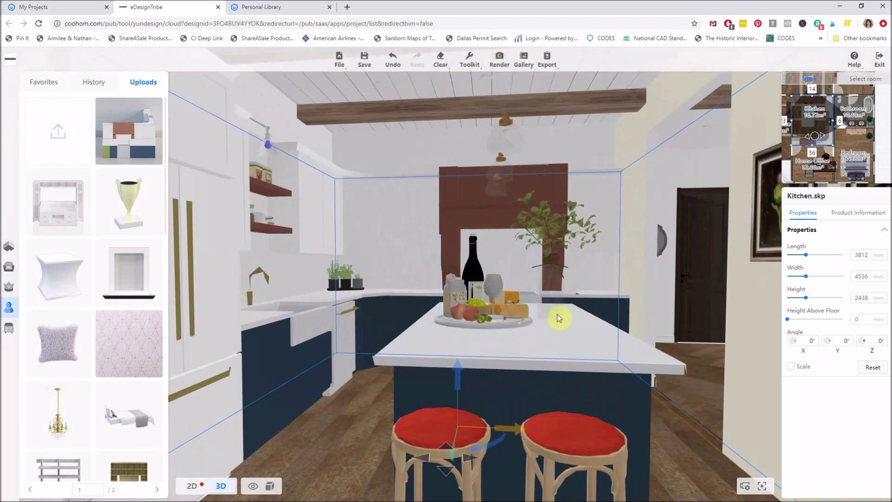
click(582, 227)
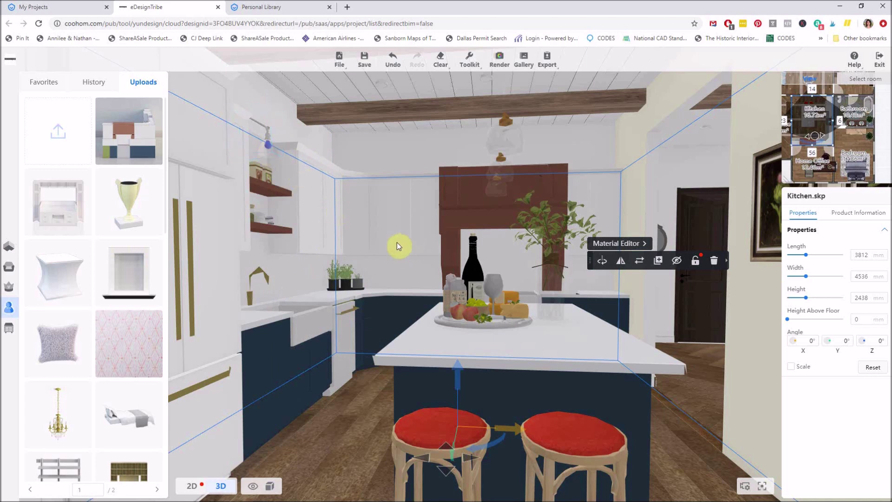
scroll(367, 227, down, 4)
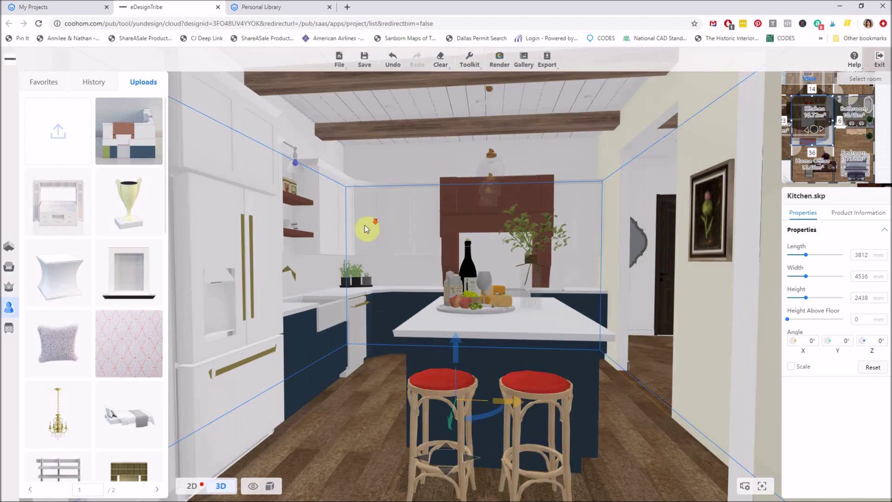
scroll(367, 227, up, 4)
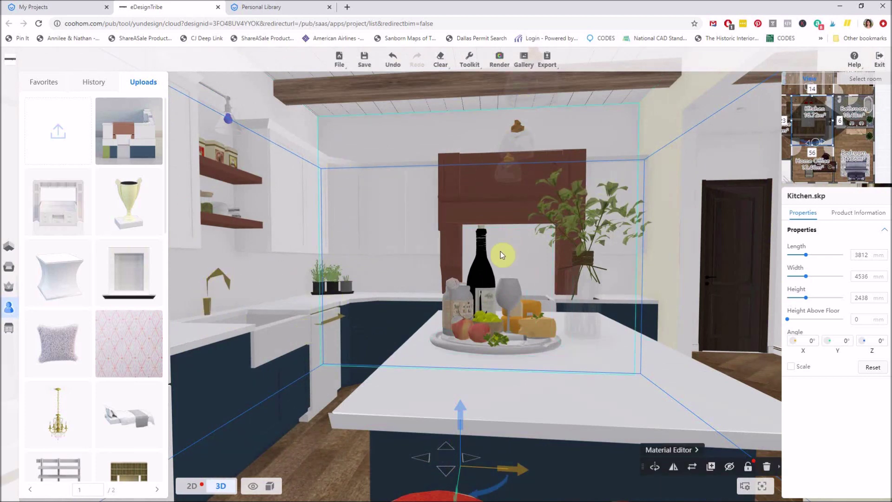
scroll(534, 225, down, 5)
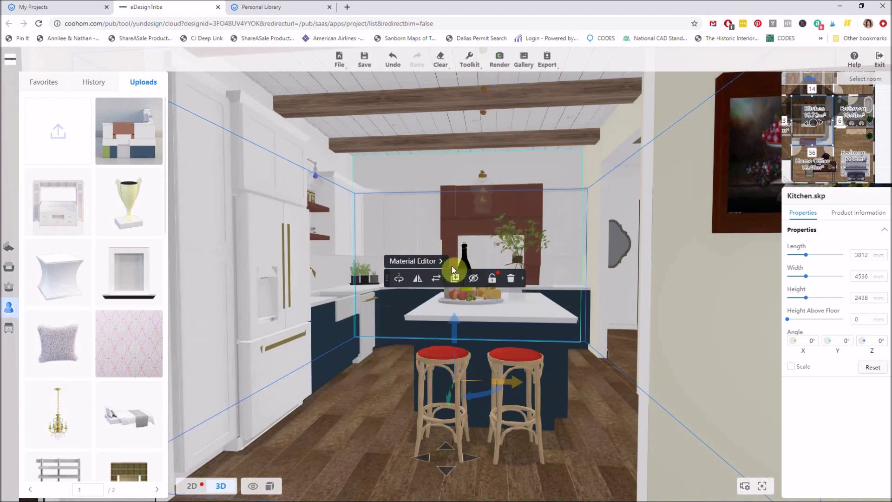
scroll(472, 260, up, 5)
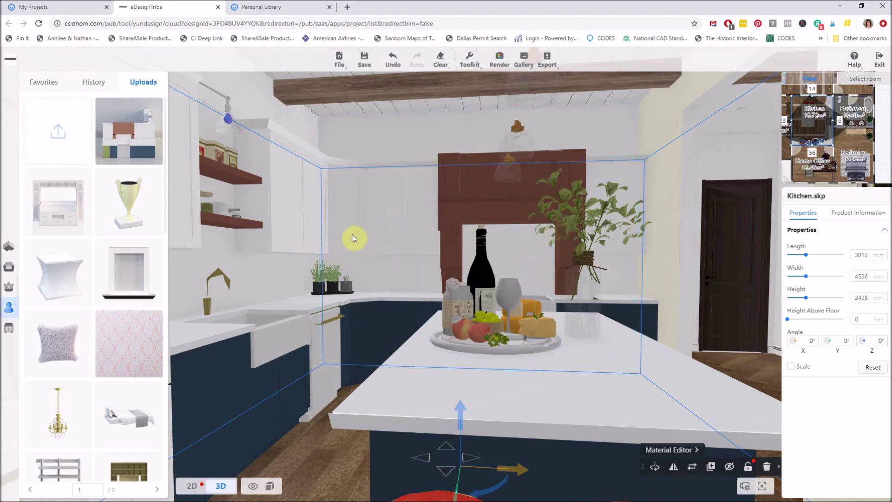
scroll(353, 238, down, 5)
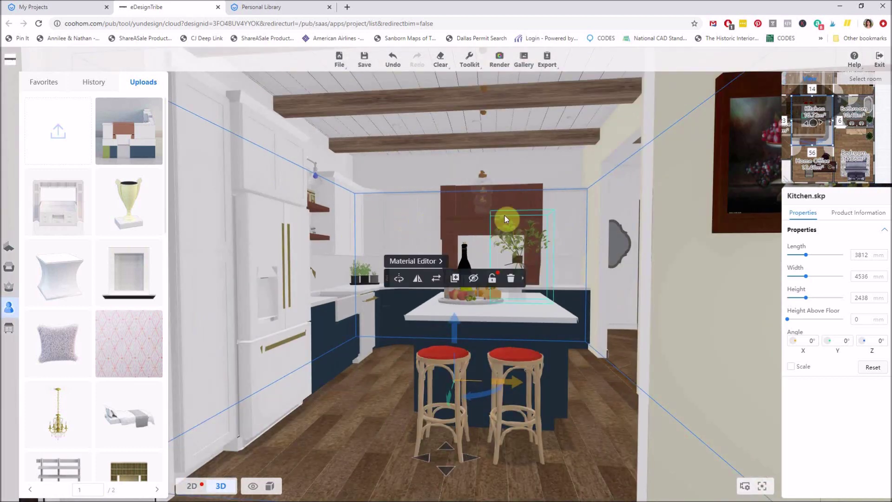
Render the kitchen from its saved snapshot as a 16:9 front view at Standard 1280*720 with Natural Daylight 3.0
click(500, 61)
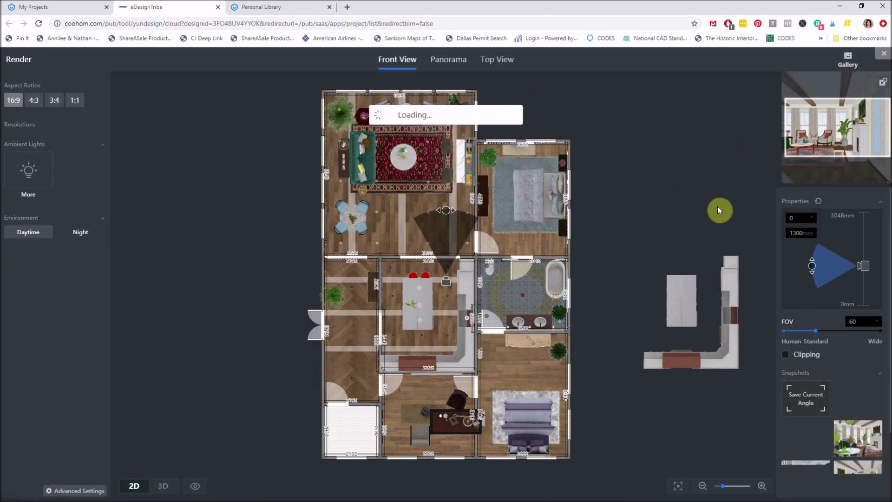
scroll(849, 412, down, 1)
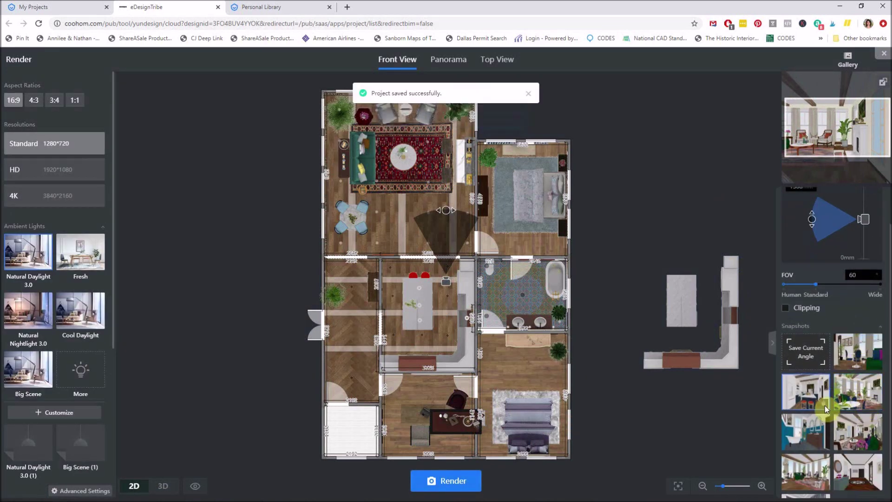
click(824, 405)
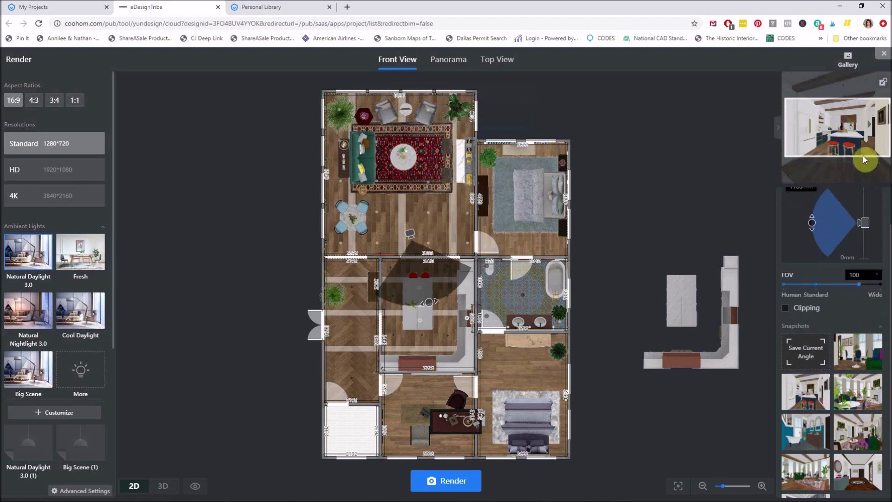
click(163, 485)
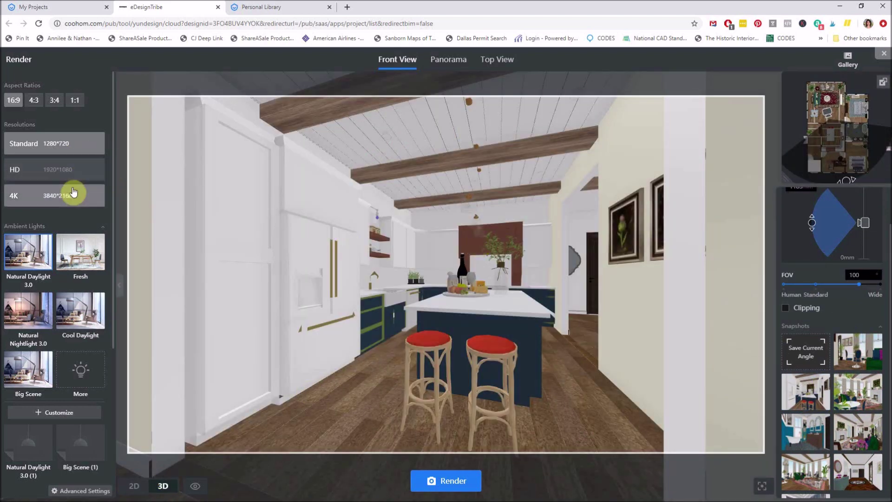
click(453, 486)
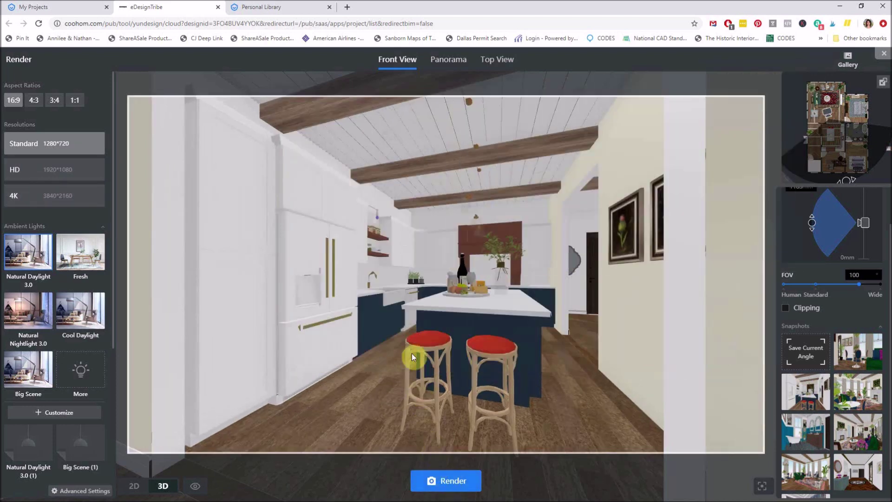
Open the new Standard kitchen render in the gallery, inspect its materials and return to the 3D design
click(849, 61)
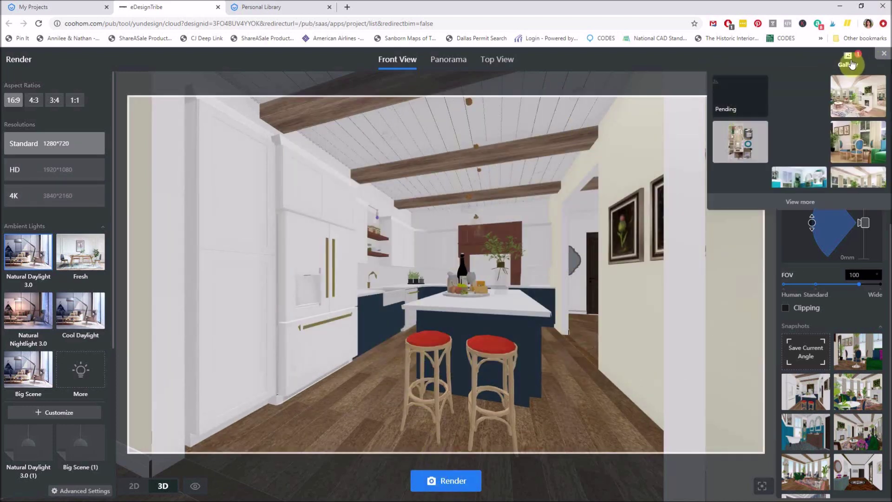
click(852, 63)
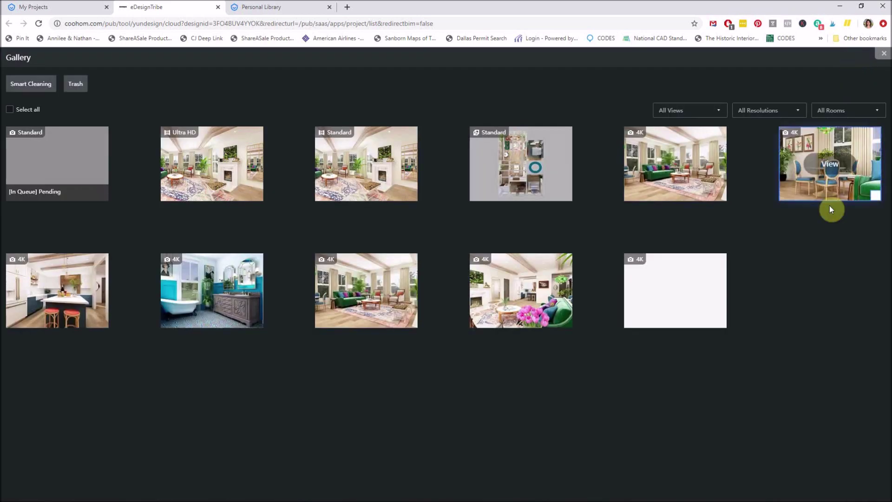
mouse_move(237, 320)
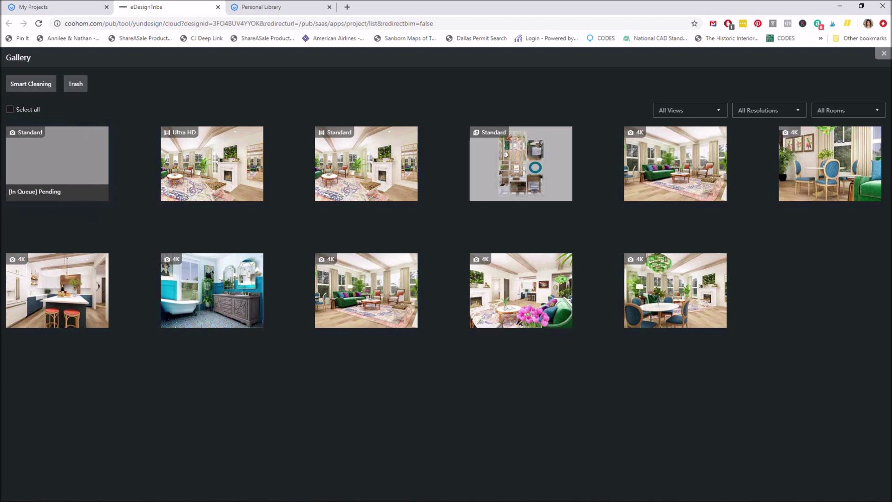
click(58, 170)
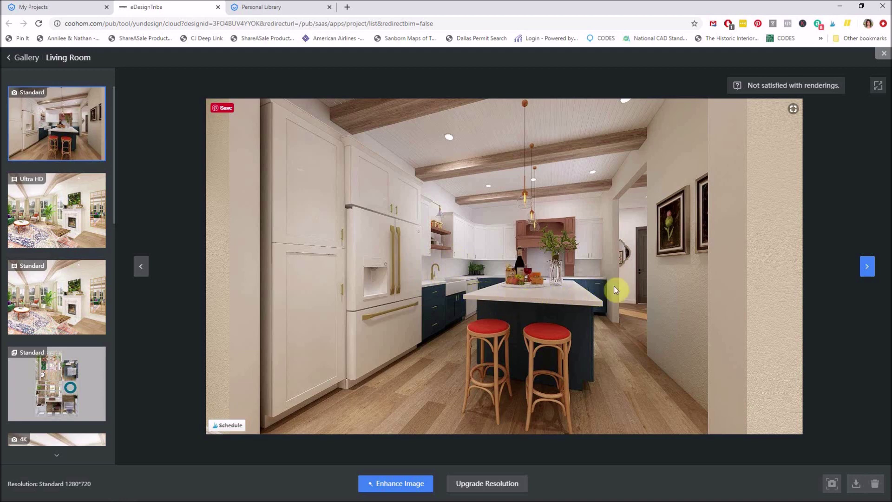
click(881, 58)
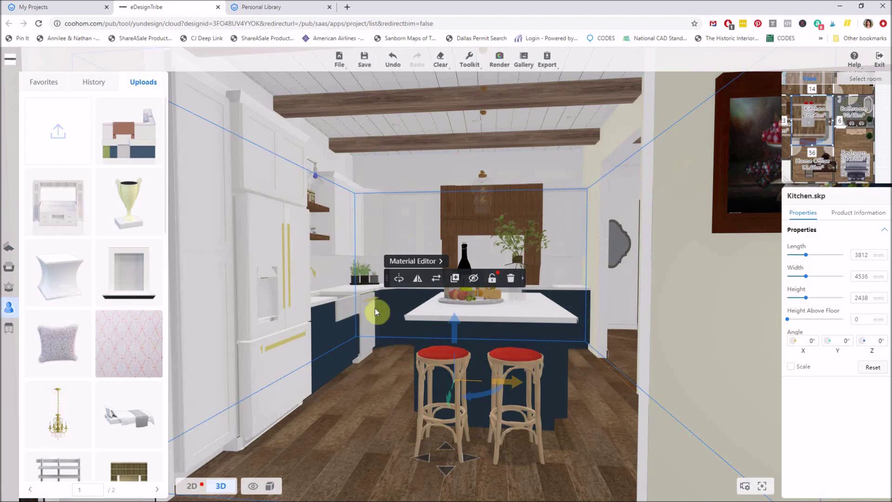
Open the kitchen model in the Material Editor and apply the stone material Marble 86 to the island and perimeter countertops
click(410, 263)
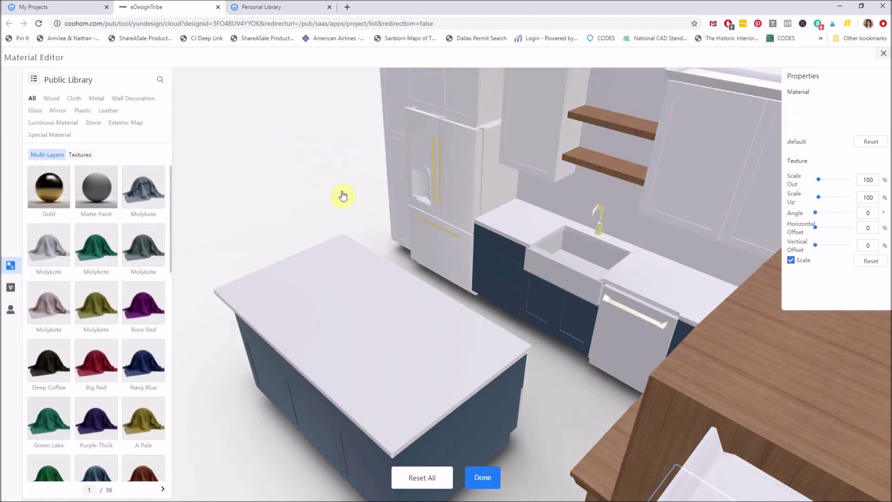
click(371, 265)
click(93, 123)
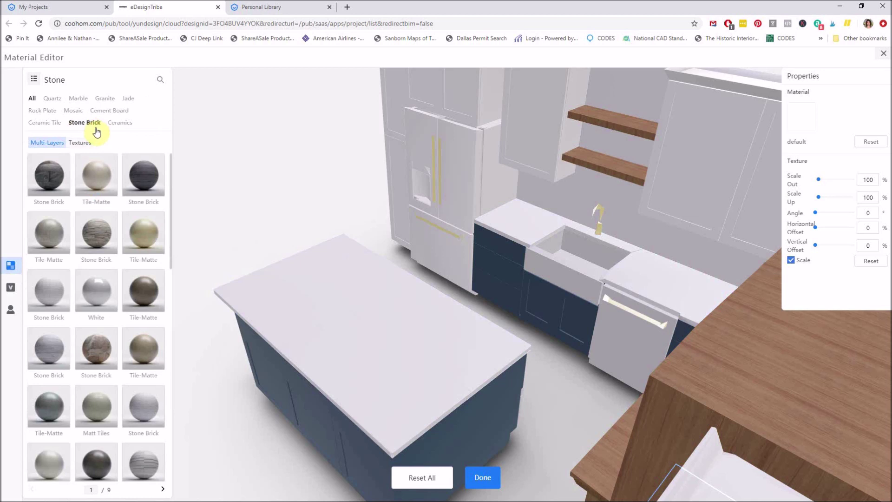
click(78, 99)
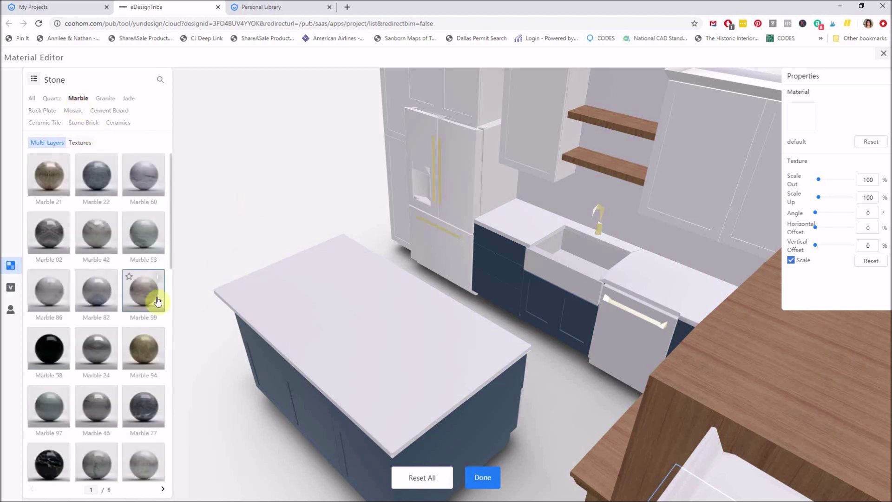
click(309, 315)
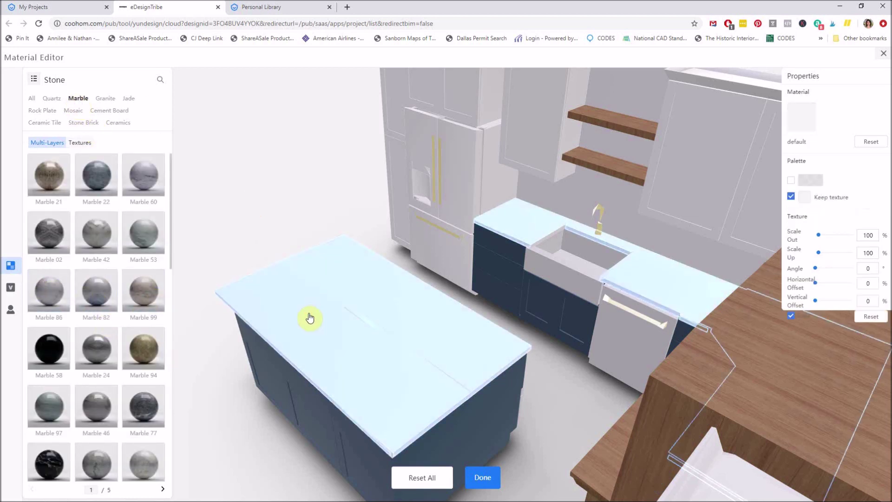
click(50, 293)
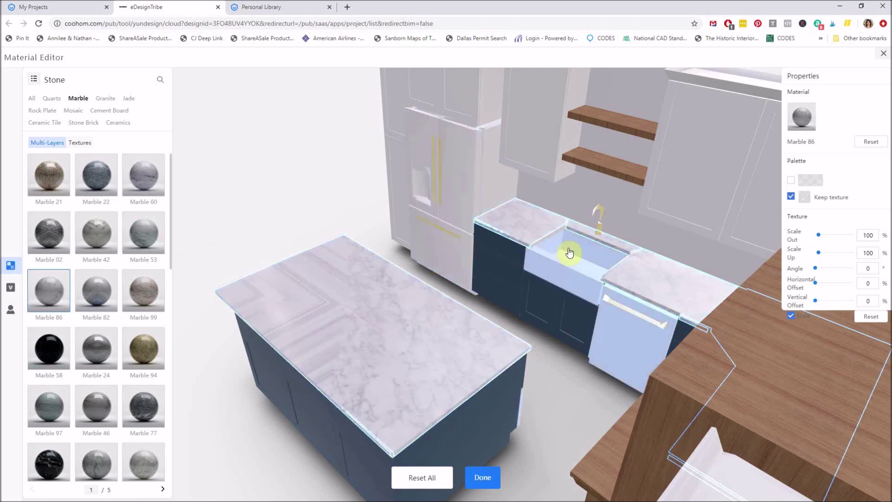
Apply the Gilt metal material to the kitchen faucet and the appliance handles
click(599, 228)
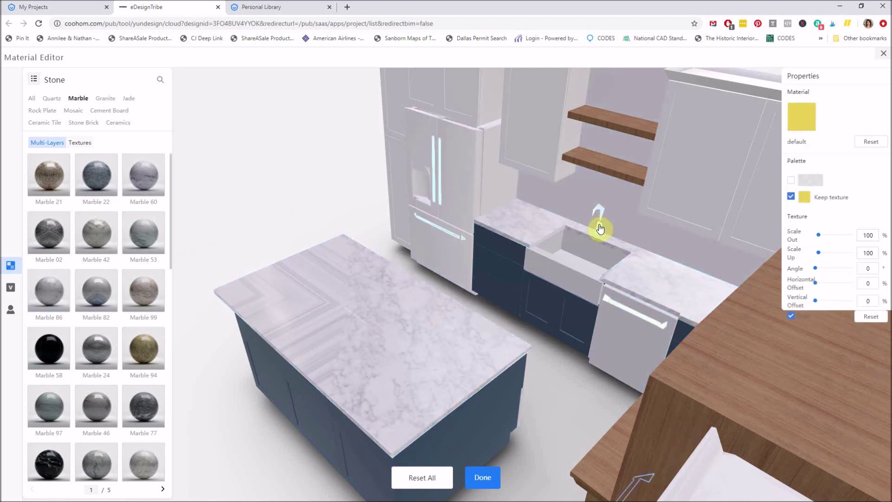
click(6, 270)
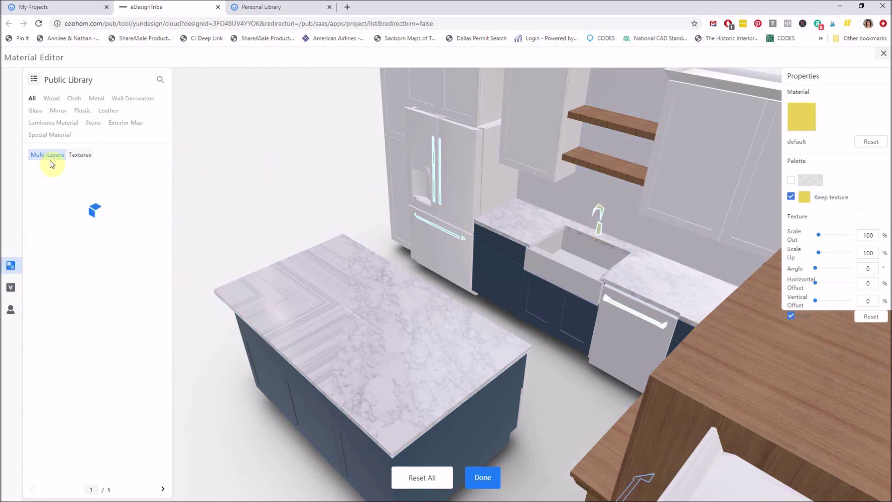
click(96, 98)
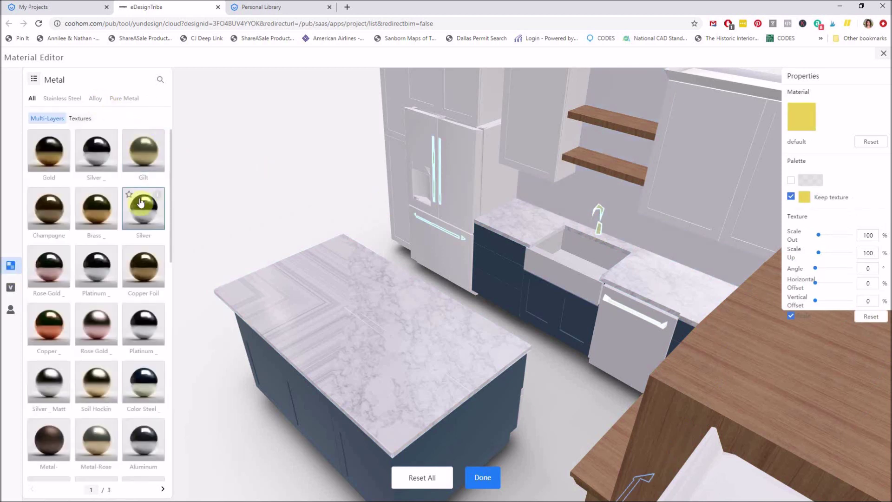
click(143, 148)
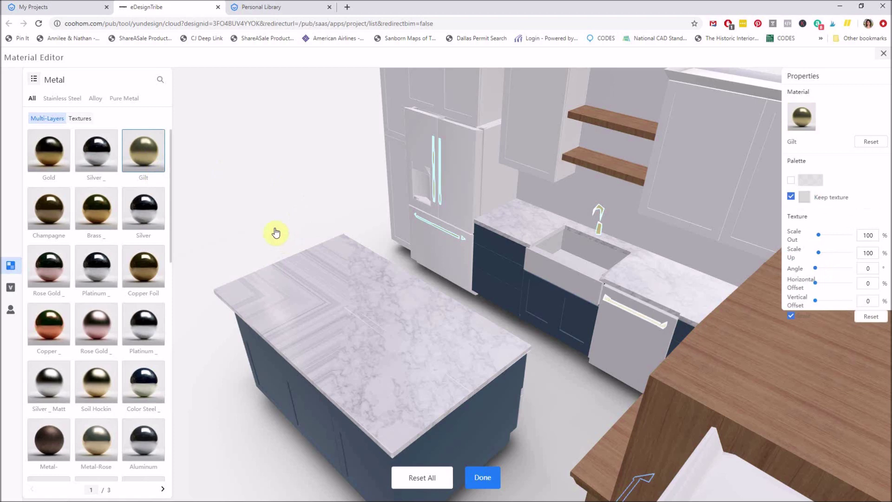
Apply the wood veneer Paulownia wood-02 to the range hood and the floating shelves
drag(586, 417, 796, 431)
drag(386, 376, 494, 377)
scroll(361, 372, down, 2)
scroll(742, 83, up, 1)
scroll(713, 118, up, 3)
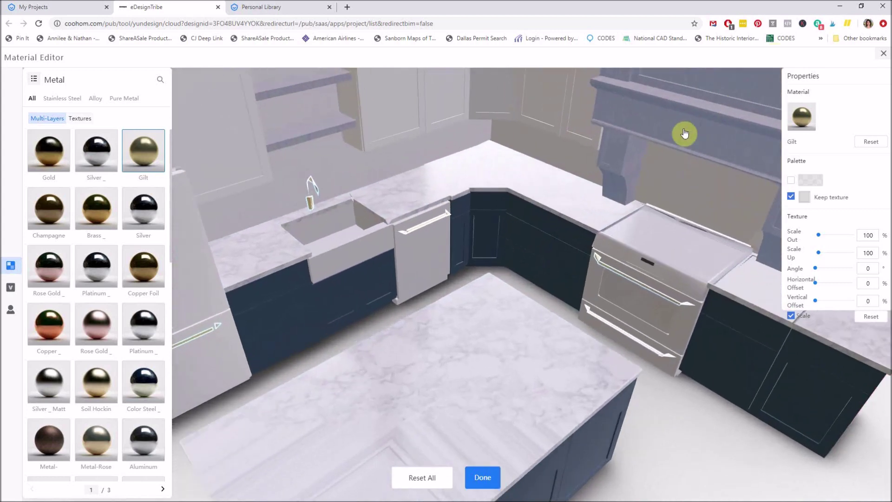
click(685, 133)
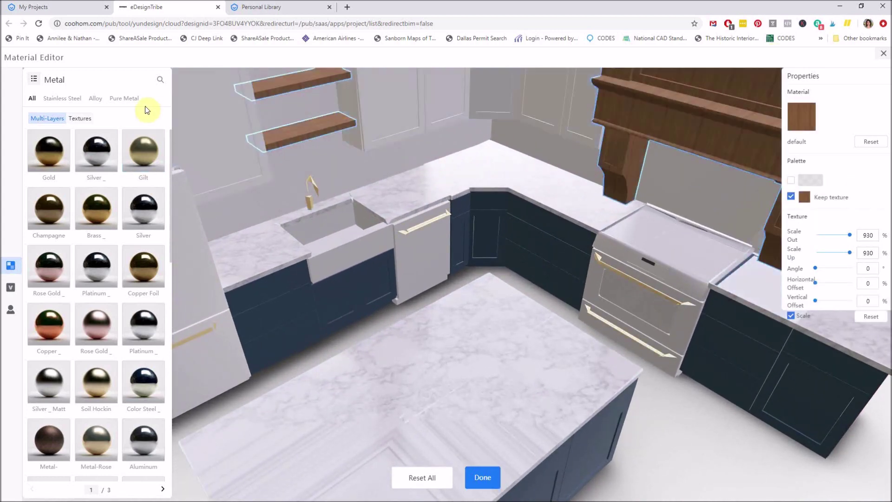
click(11, 266)
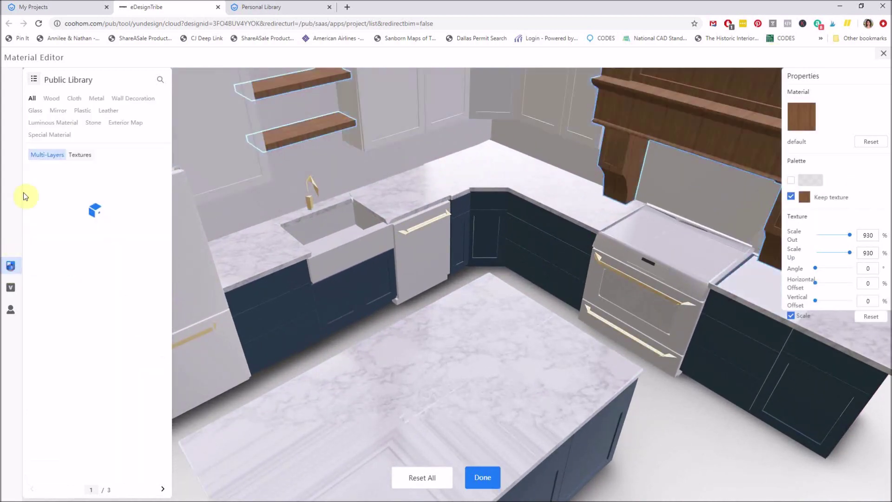
click(51, 98)
click(75, 99)
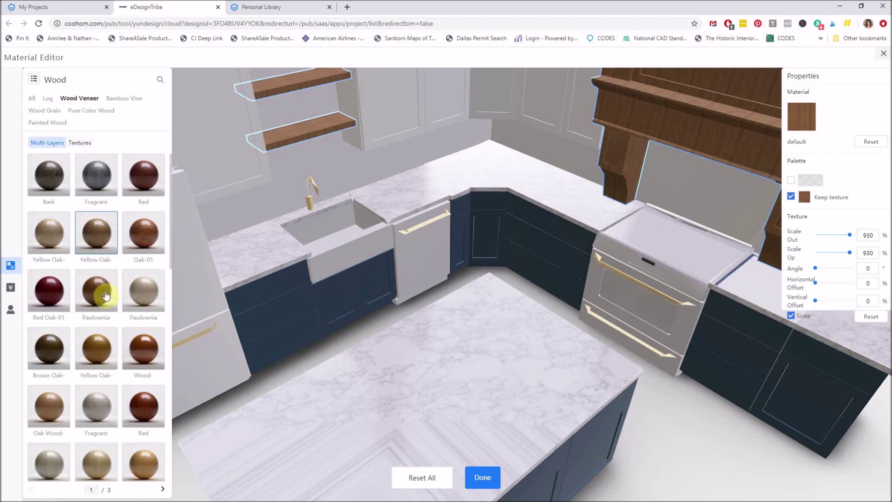
click(104, 296)
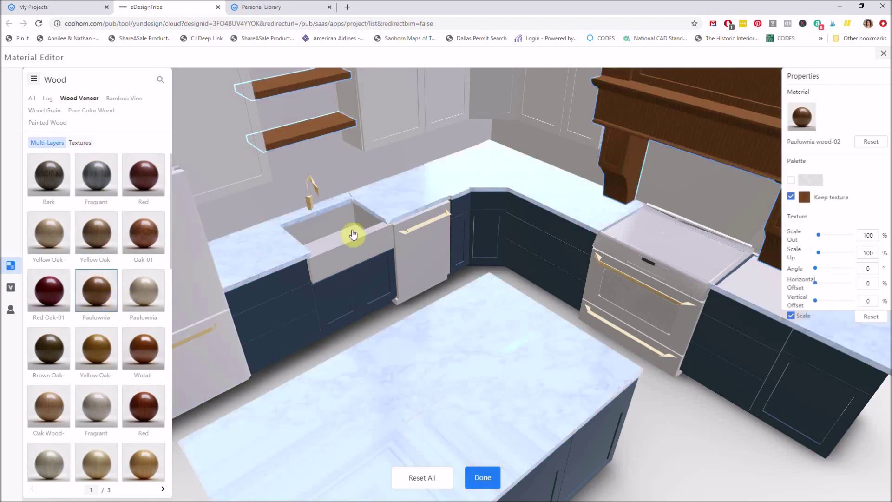
Scale the wood texture on the range hood and shelves to 790% in both directions and check the grain
scroll(736, 142, up, 3)
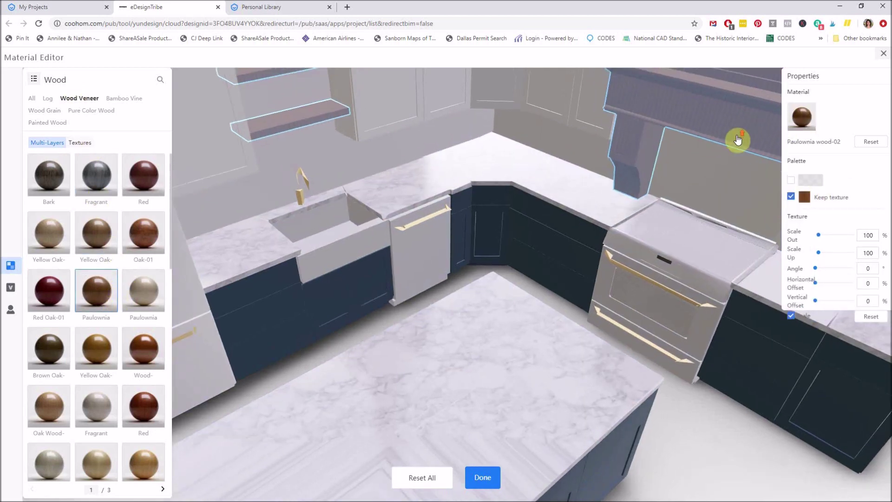
drag(816, 235, 846, 235)
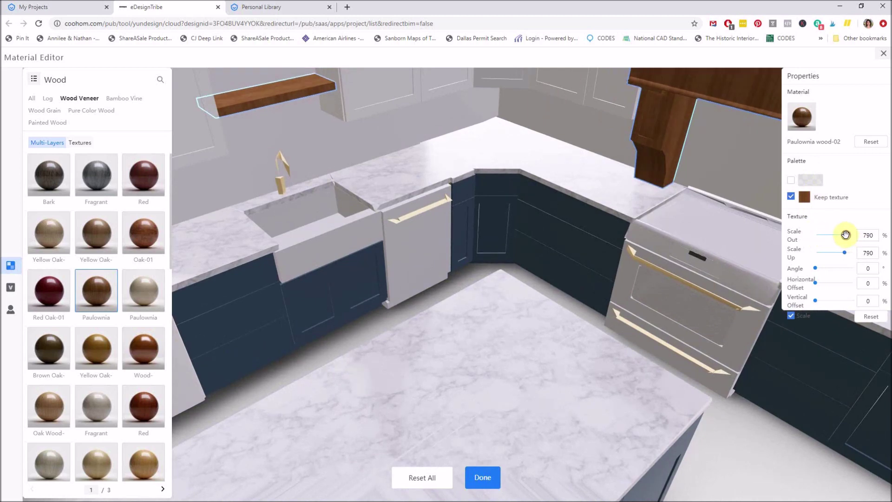
scroll(434, 259, down, 3)
scroll(666, 185, down, 3)
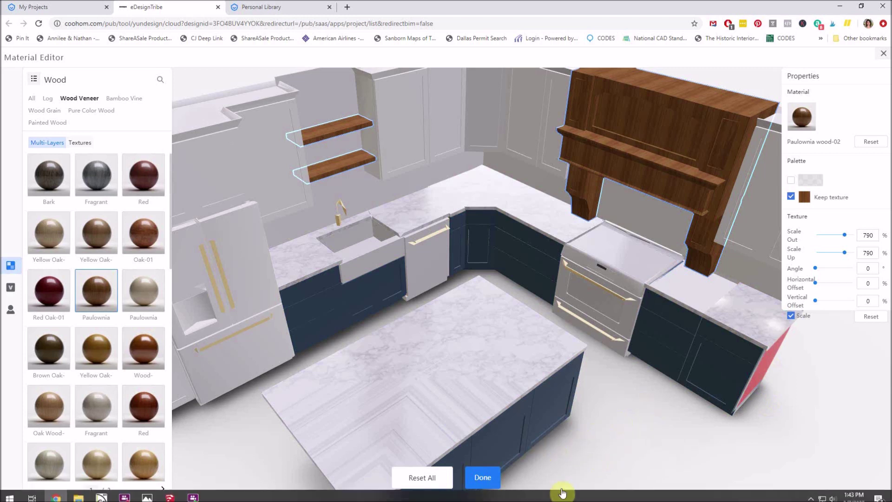
Finish the kitchen's material edits and render the front view at Standard 1280*720, 16:9, with Natural Daylight 3.0
click(494, 478)
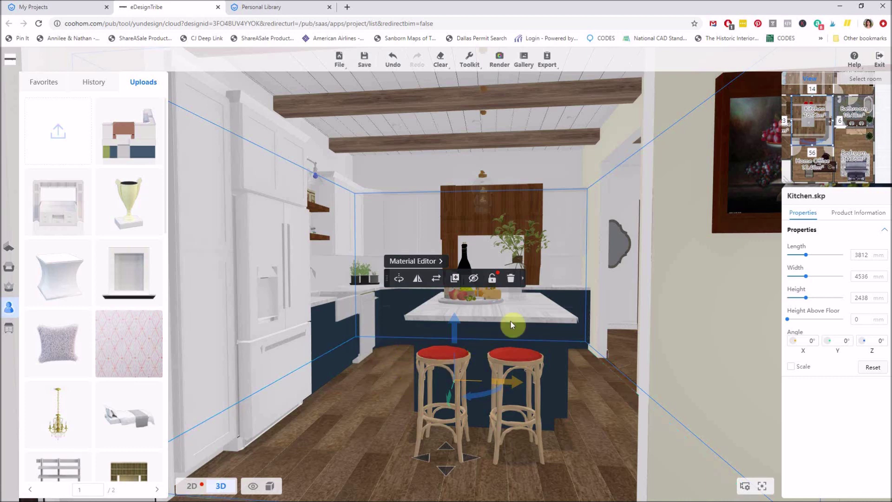
click(501, 62)
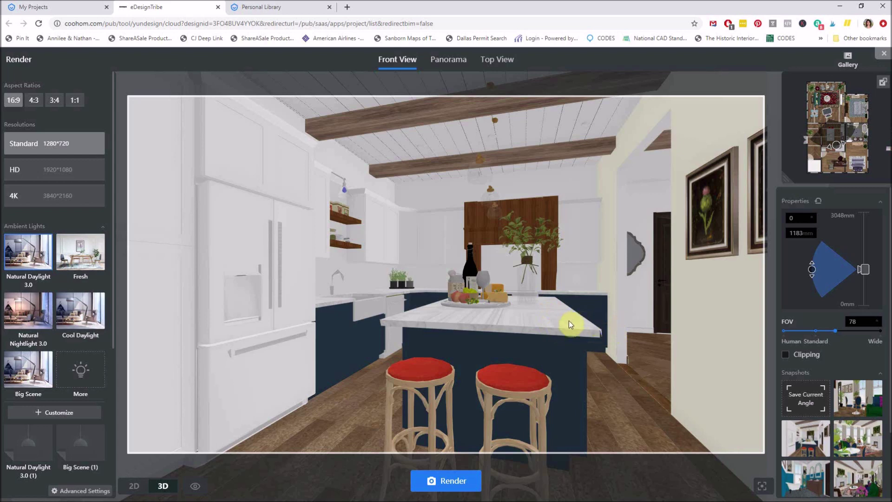
click(467, 486)
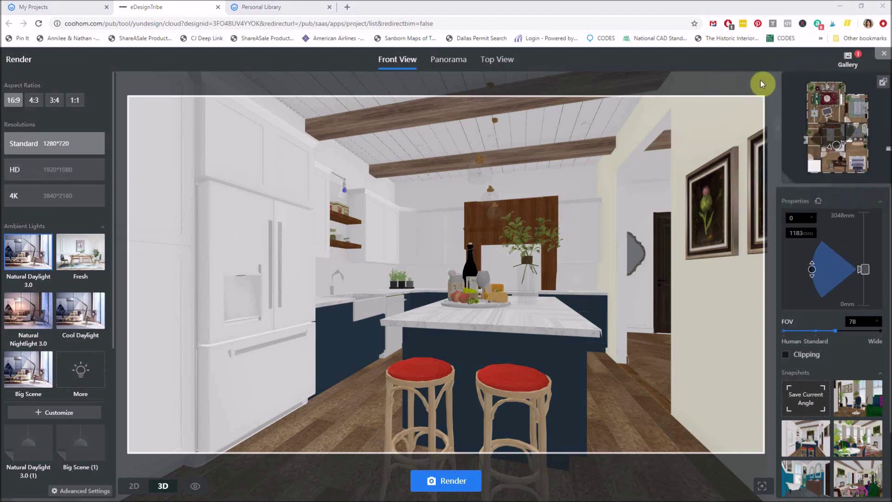
Open the newest kitchen render from the gallery, and switch to Photos to compare it with Kitchen_Blue_Cabinets_Dallas_Edesign_Interior_Design.jpg
mouse_move(833, 55)
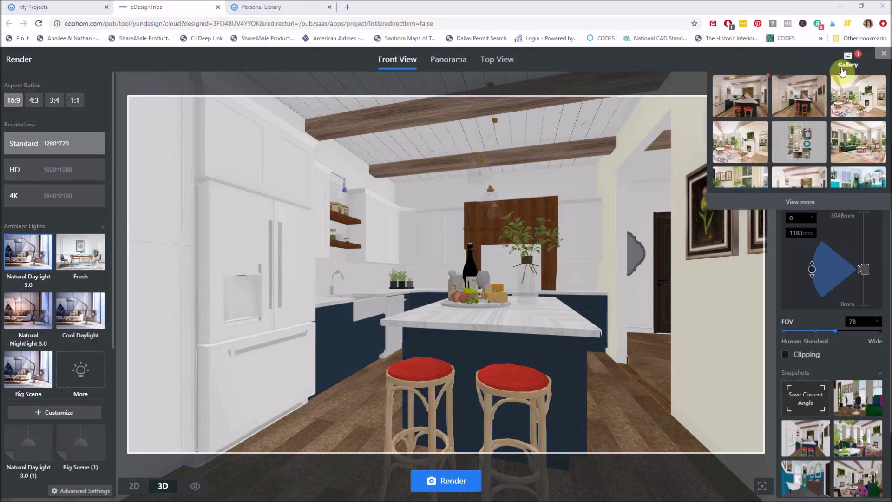
click(743, 107)
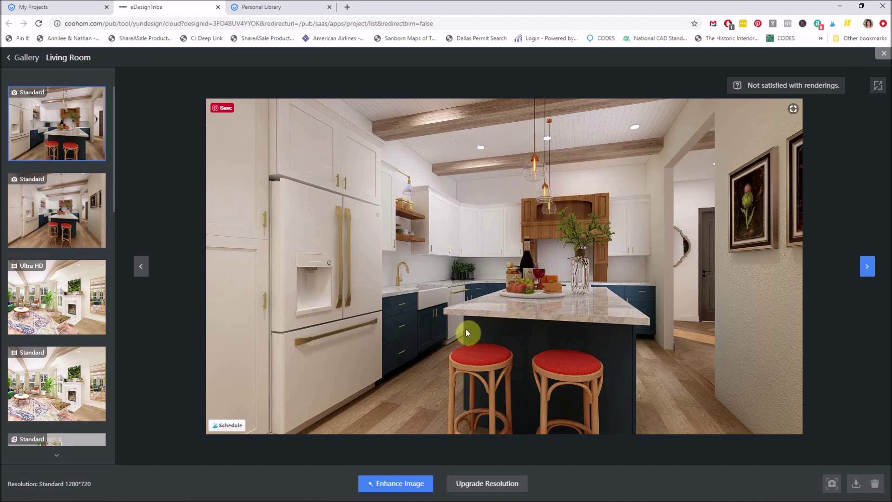
mouse_move(69, 495)
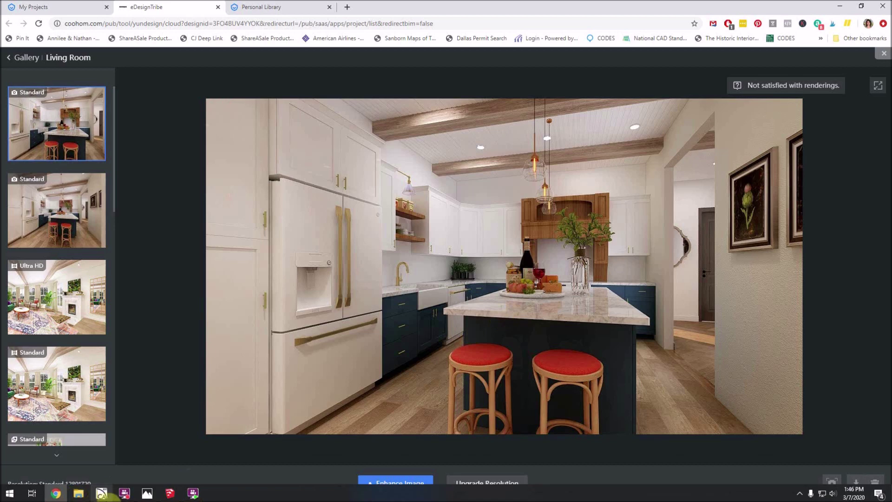
click(147, 493)
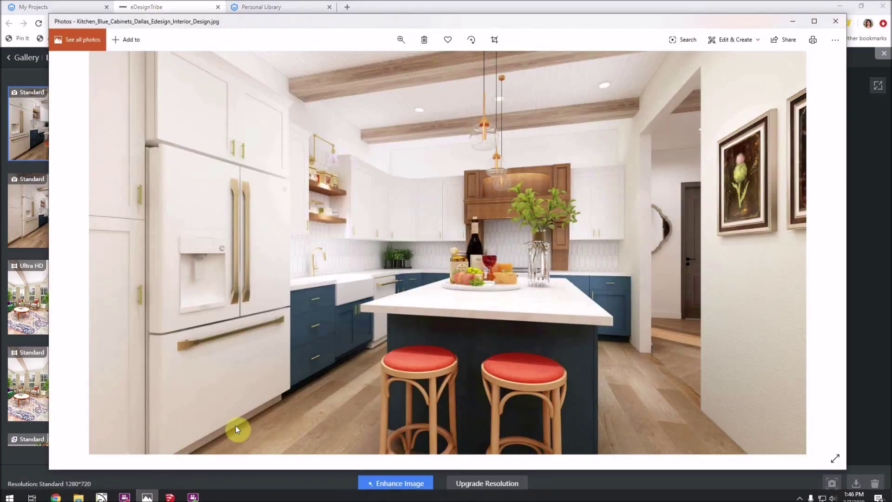